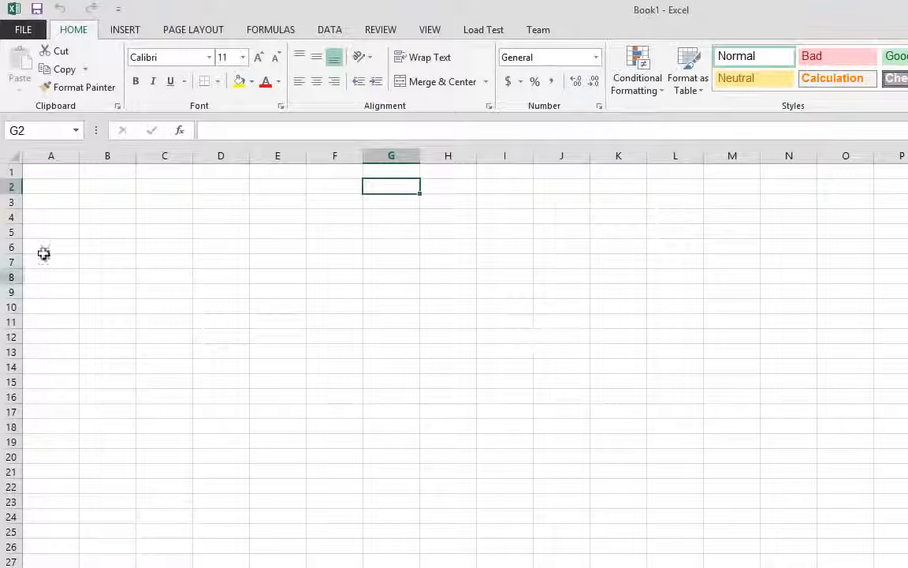
Fill cells A1:A10 with the series Item01 through Item10
click(59, 188)
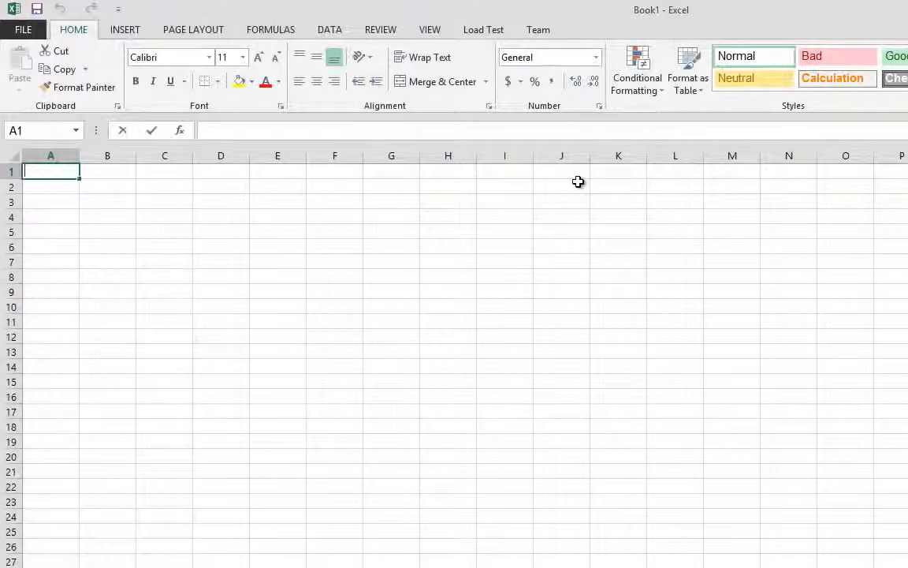
text(Item01)
key(Return)
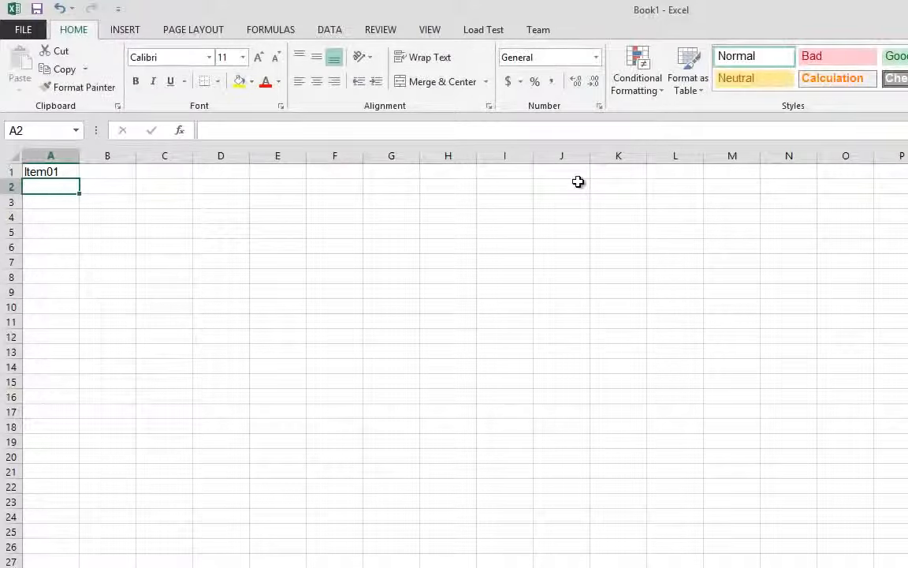
text(Item01)
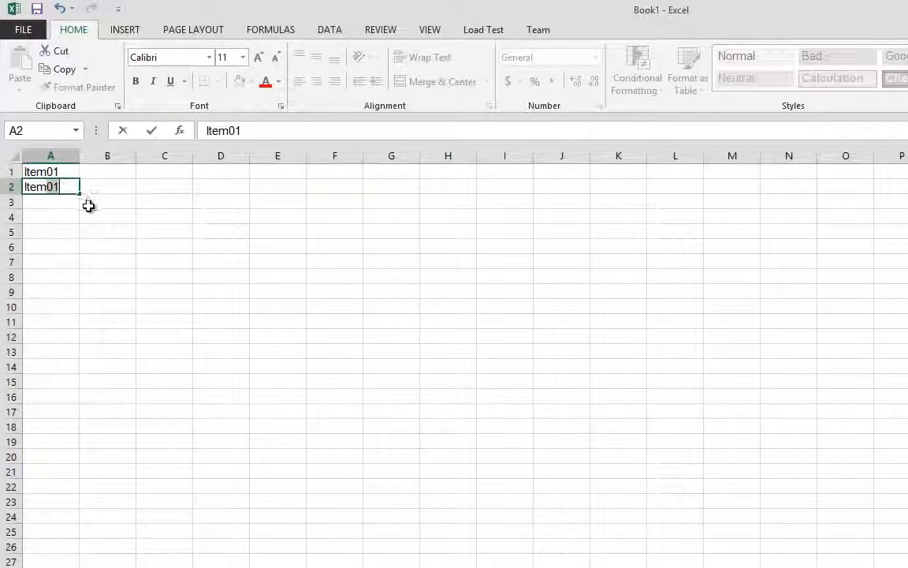
text(2)
click(89, 206)
double_click(64, 186)
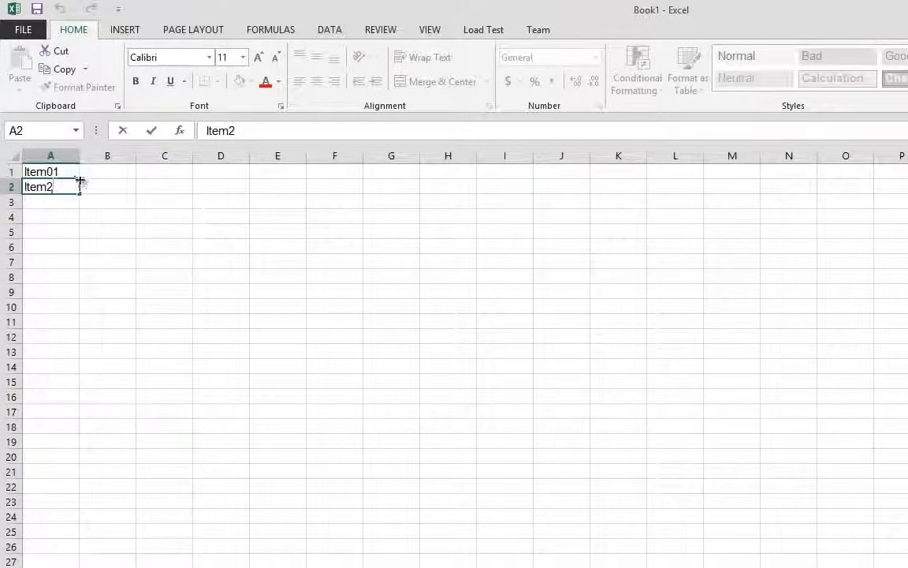
click(157, 197)
drag(55, 172, 69, 304)
click(230, 189)
Copy the item list in A1:A10 to the range starting at E1
drag(25, 171, 45, 313)
key(ctrl+c)
click(272, 183)
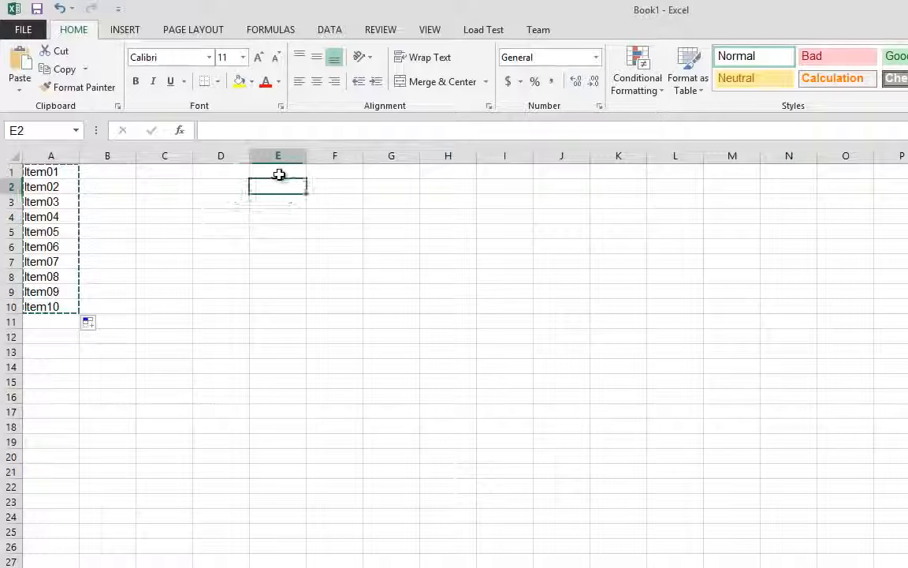
click(280, 172)
key(ctrl+v)
Enter the formula =RAND()*5 in F1 to generate a random price
click(324, 173)
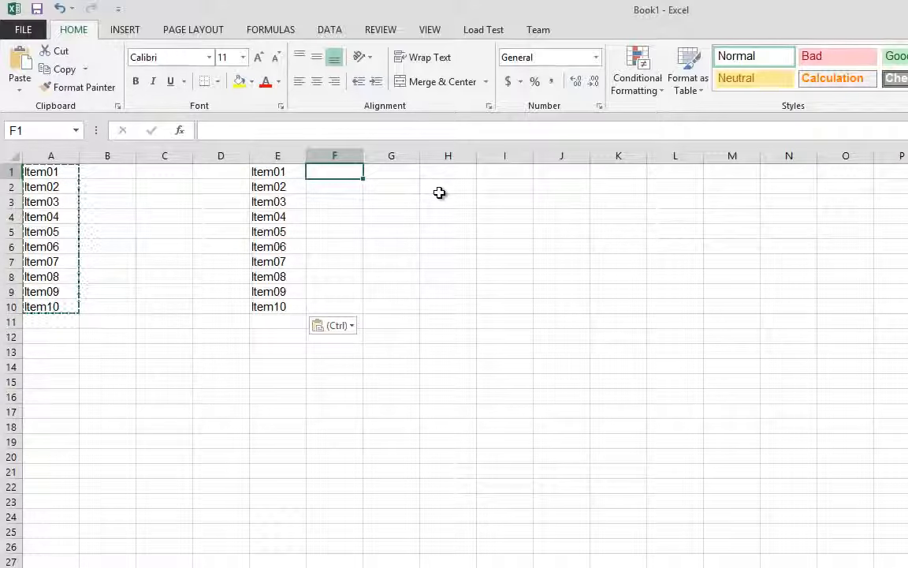
text(RAN)
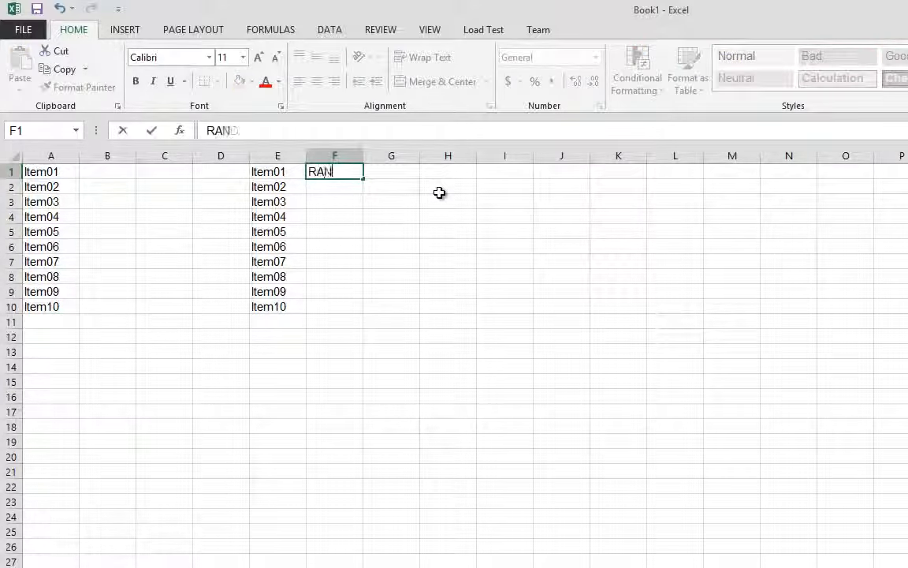
text(=RAND())
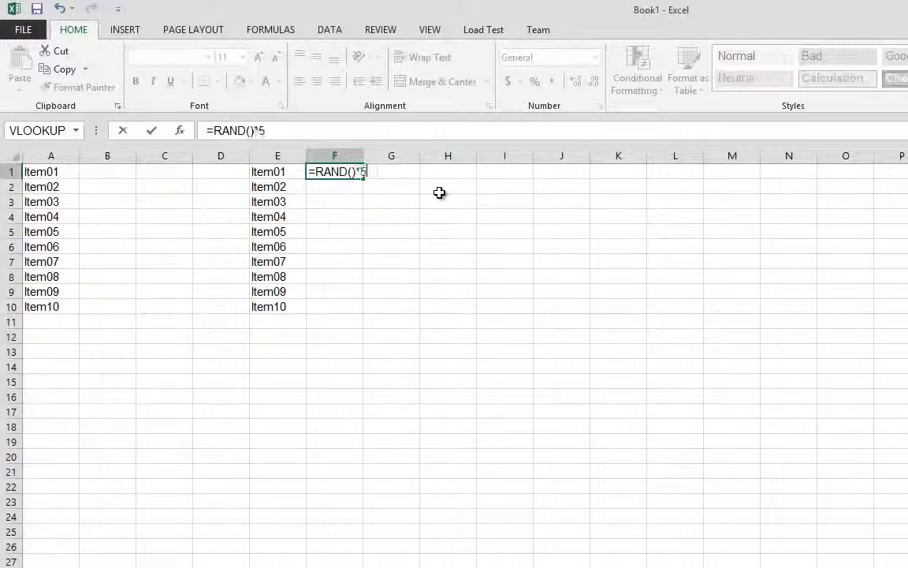
text(*5)
key(Return)
Enter the letters Y, G, B and R in G1:G4 and repeat the pattern down to G10
key(Up)
key(Right)
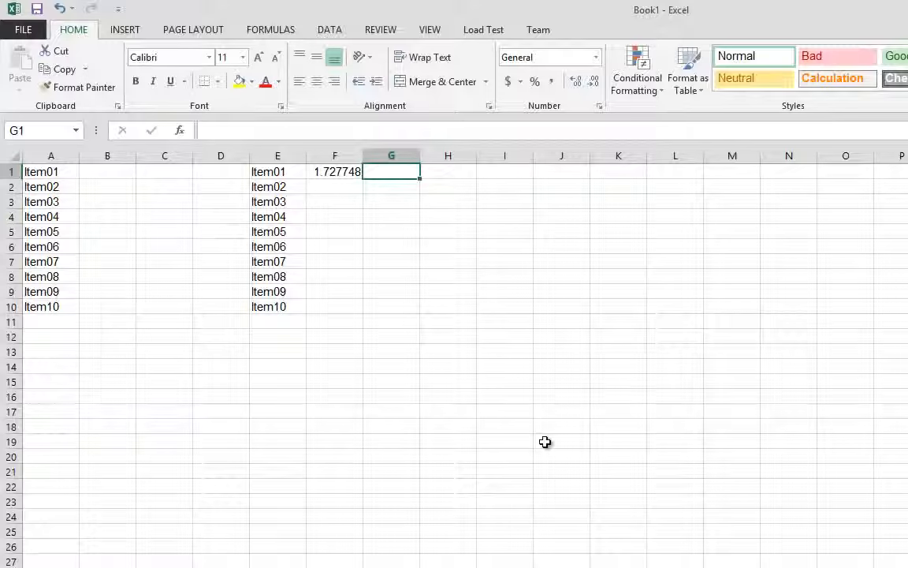
text(Y)
key(Return)
text(G)
key(Return)
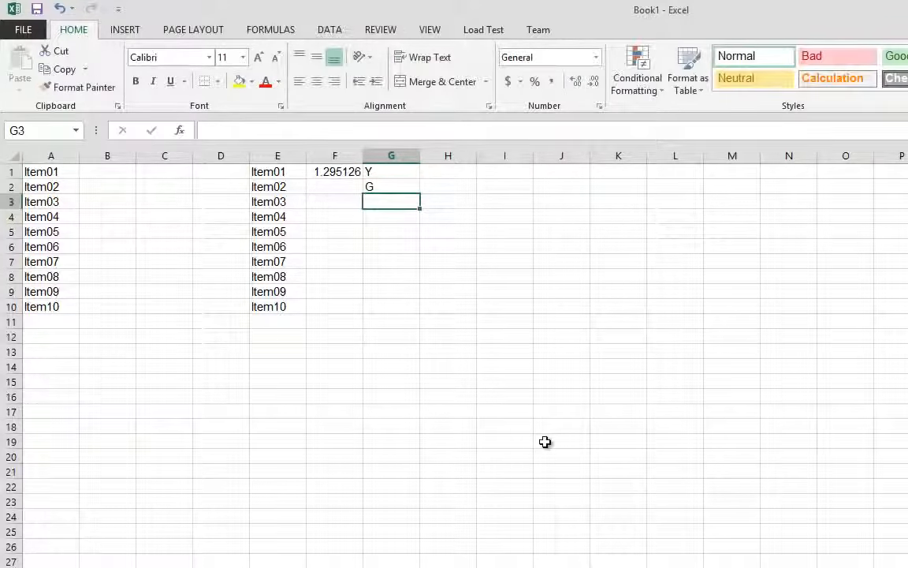
text(B)
key(Return)
text(R)
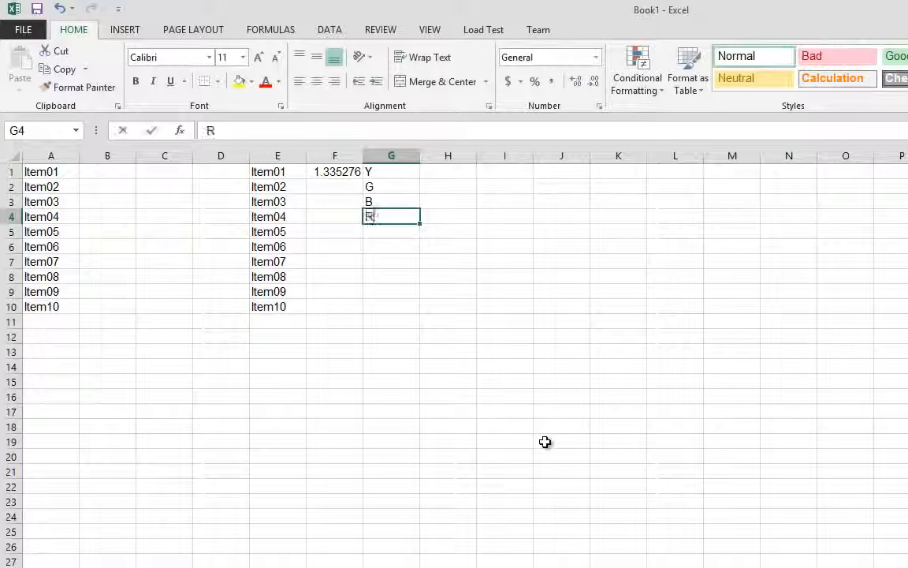
click(545, 442)
drag(386, 187, 422, 316)
Fill the F1 formula down to F10 and give the prices the dollar accounting format
click(353, 175)
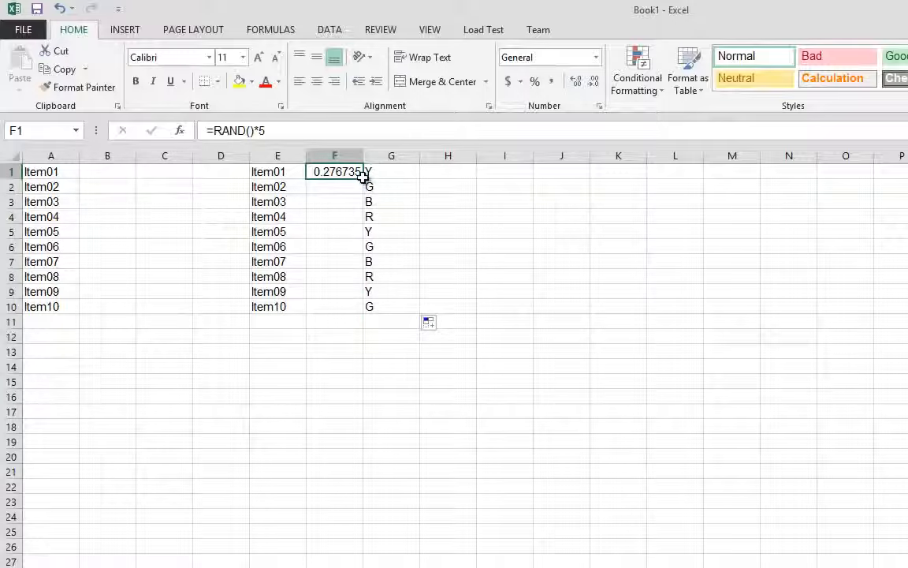
double_click(363, 178)
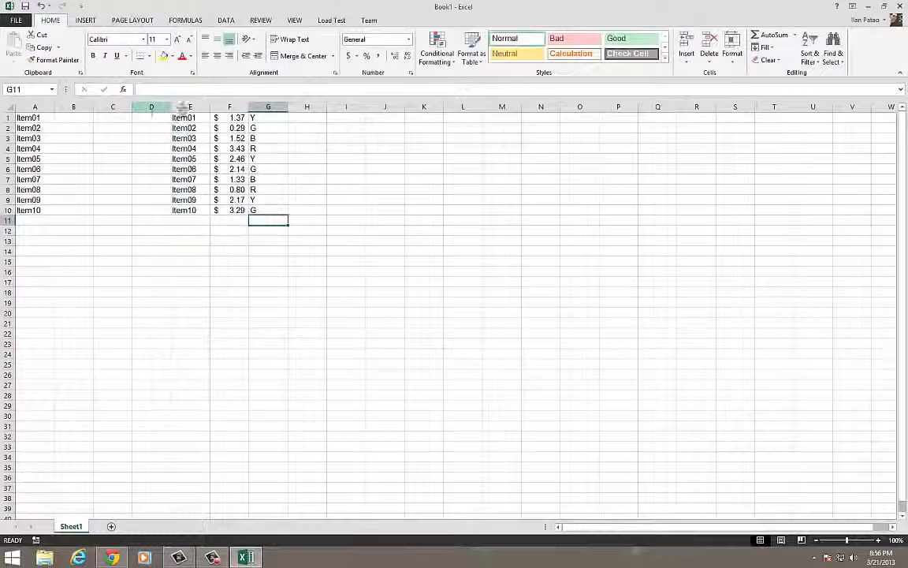
Insert a blank row above the data and enter the header "Item Name" in A1
click(7, 118)
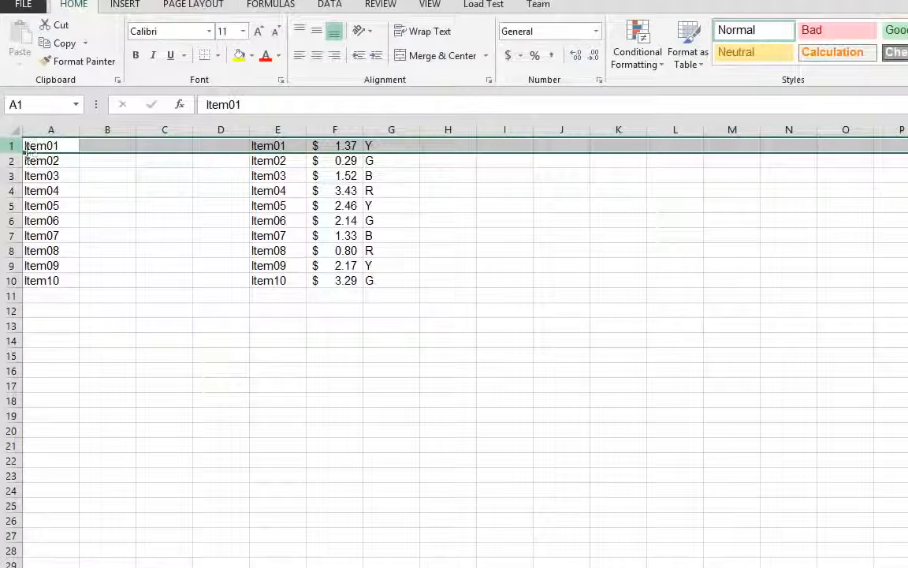
key(ctrl+shift+plus)
click(55, 144)
text(He)
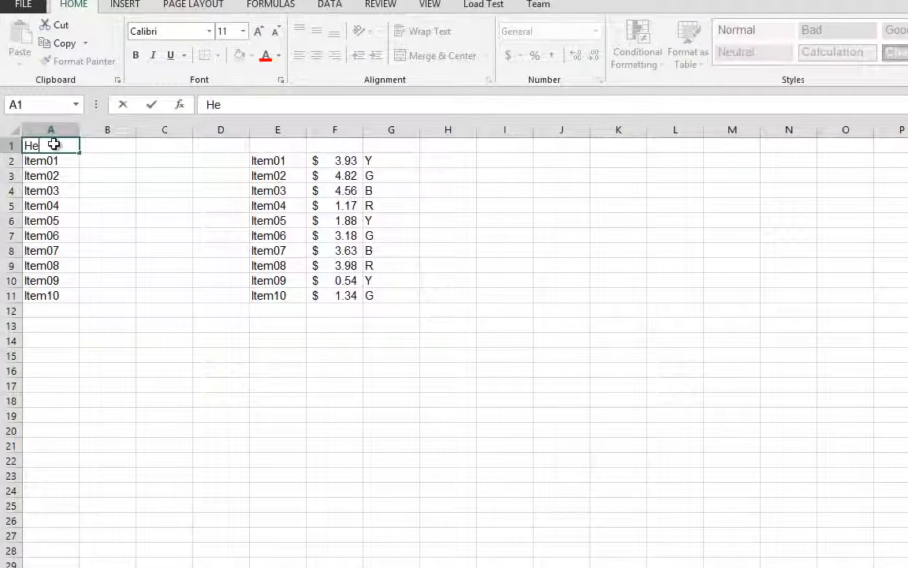
text(tem Name)
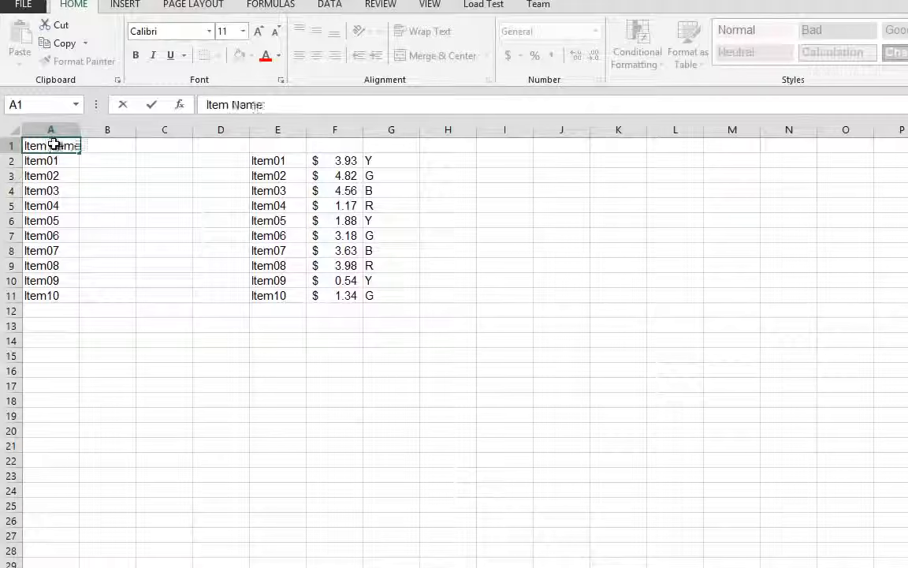
Enter the headers "Item Name", "Price" and "Color" in E1, F1 and G1
key(Tab)
key(Tab)
key(Tab)
key(Tab)
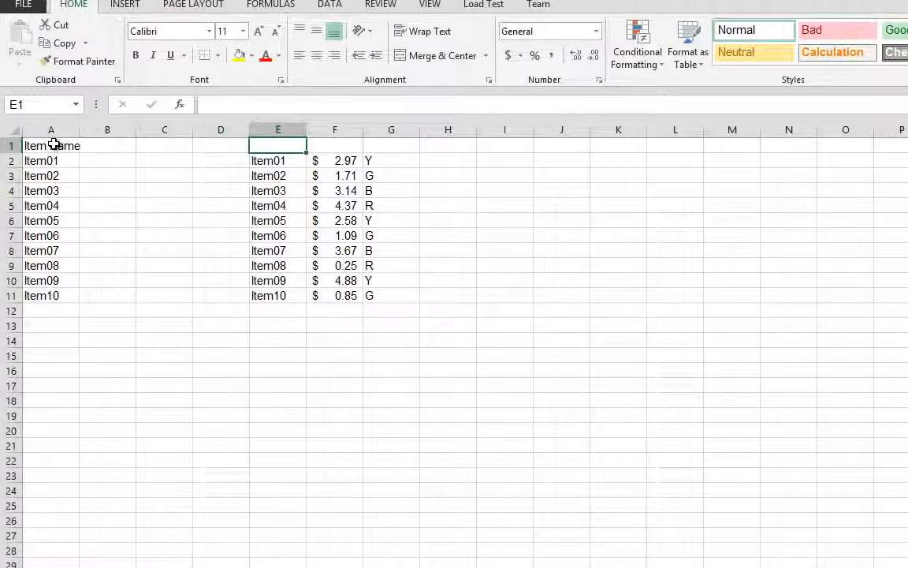
text(Item Name)
key(Tab)
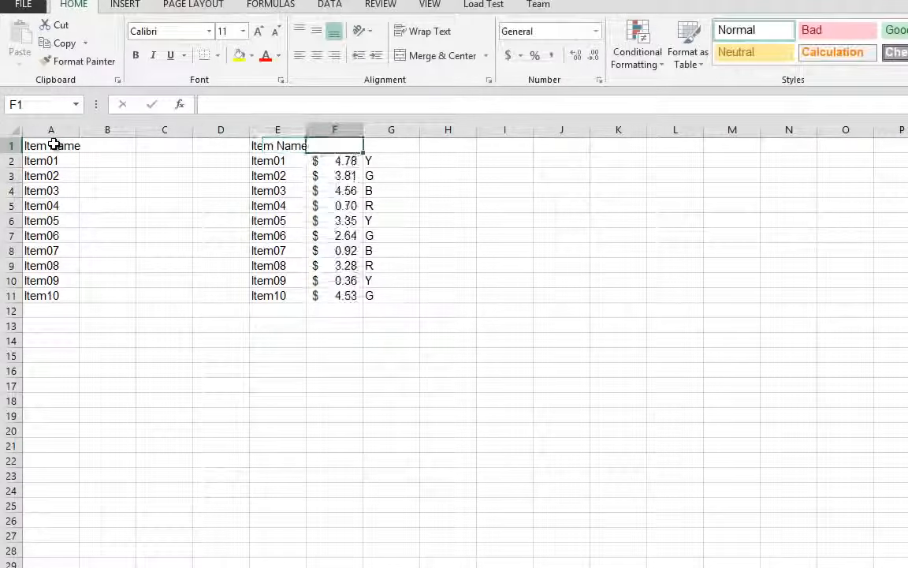
text(Price)
key(Tab)
text(Co)
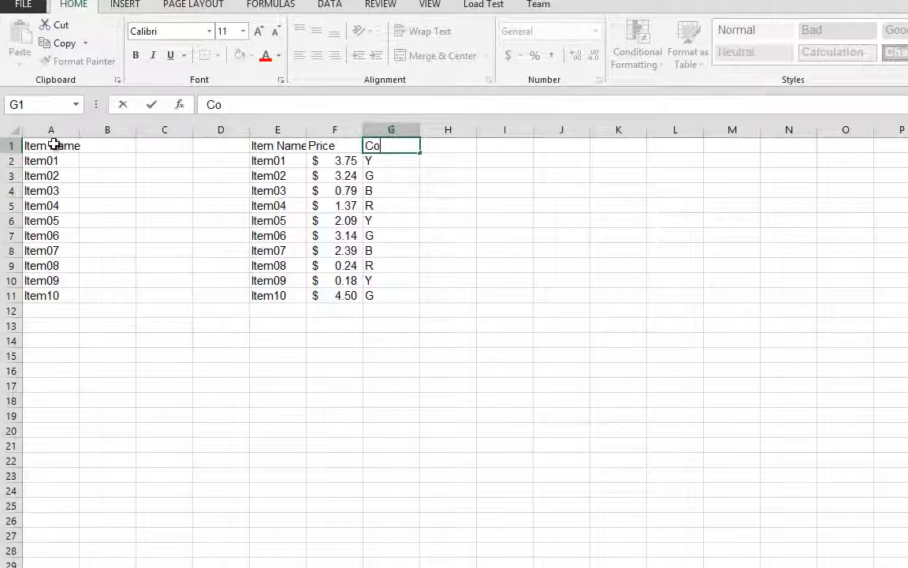
text(lor)
click(472, 248)
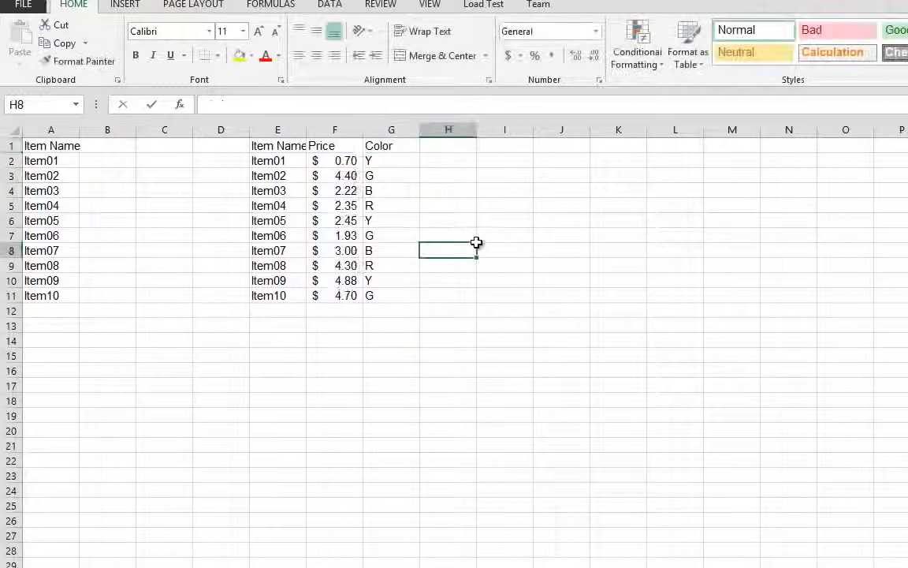
click(392, 152)
click(294, 145)
drag(379, 146, 71, 145)
Copy the price formulas in F2:F11 and paste them as values starting at I2
drag(339, 177, 357, 297)
key(ctrl+c)
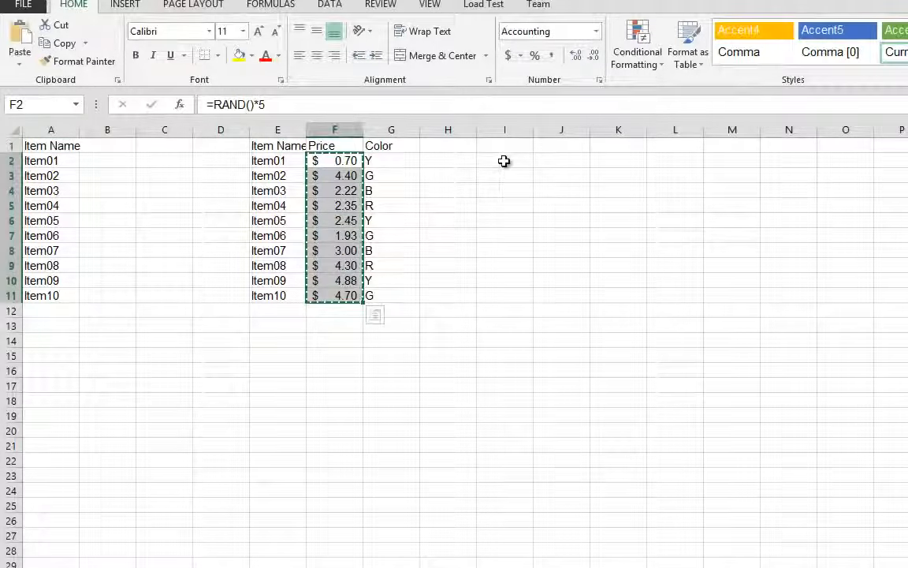
right_click(503, 162)
click(554, 235)
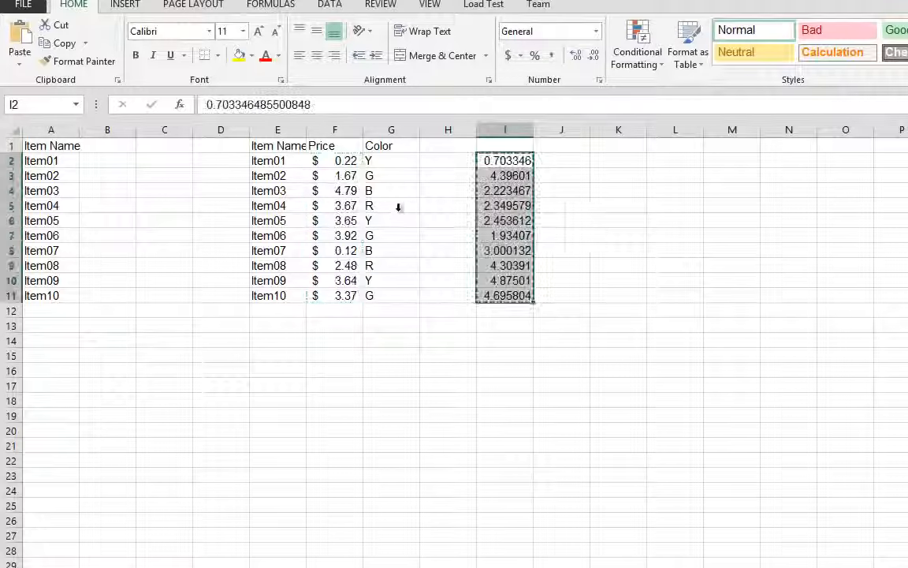
Replace the formulas in F2:F11 with the static values from column I, and clear I2:I11
drag(337, 162, 348, 290)
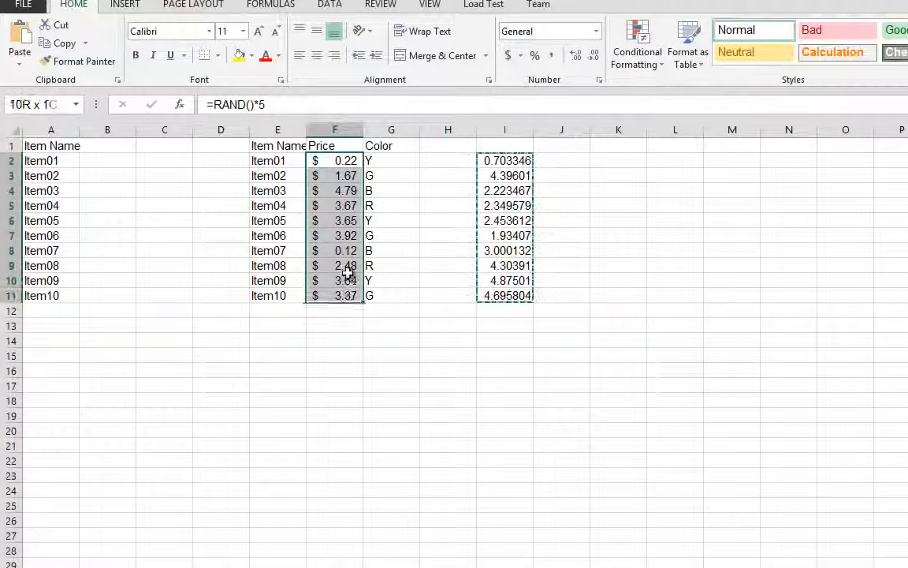
key(ctrl+v)
drag(523, 162, 522, 296)
key(Delete)
Apply the dollar accounting number format to the prices in F2:F11
drag(313, 301, 331, 163)
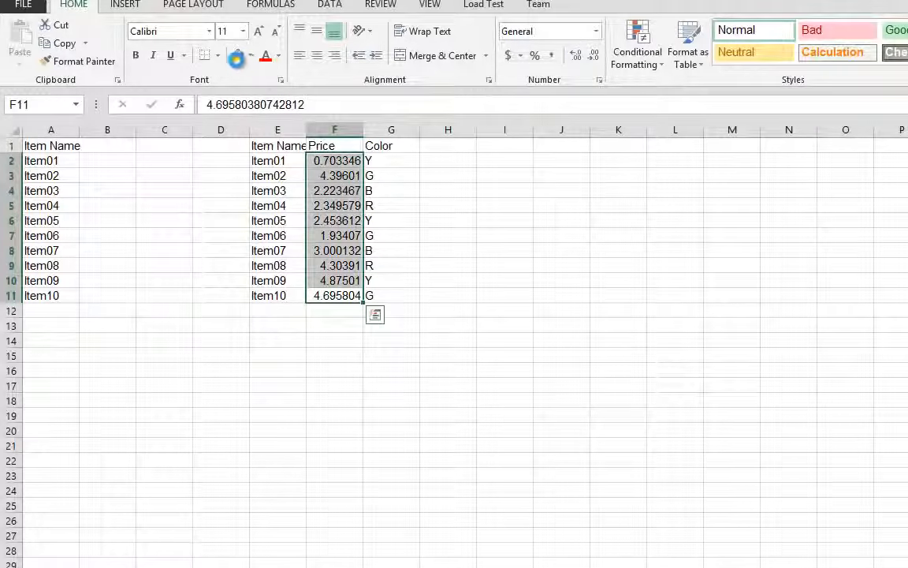
click(506, 55)
click(505, 340)
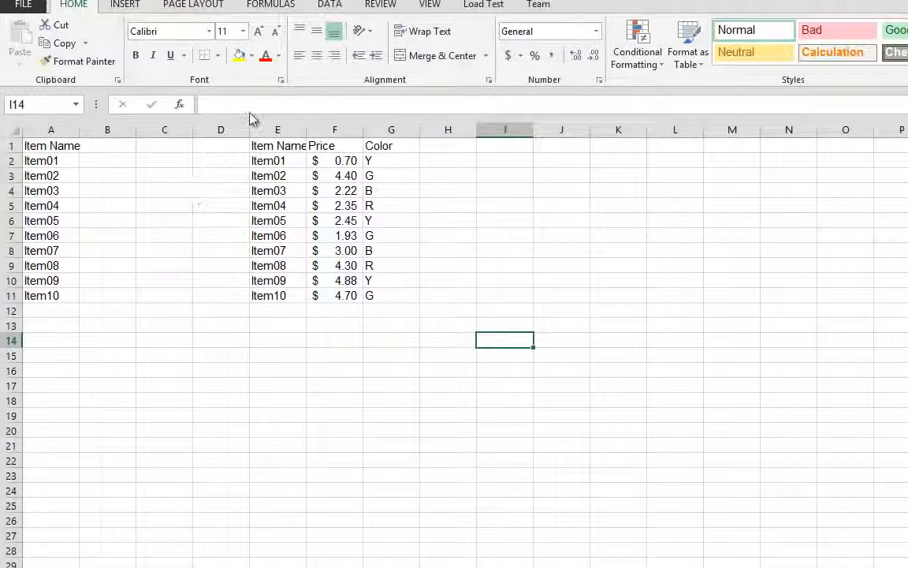
Apply the Good cell style to the entire header row 1
click(11, 145)
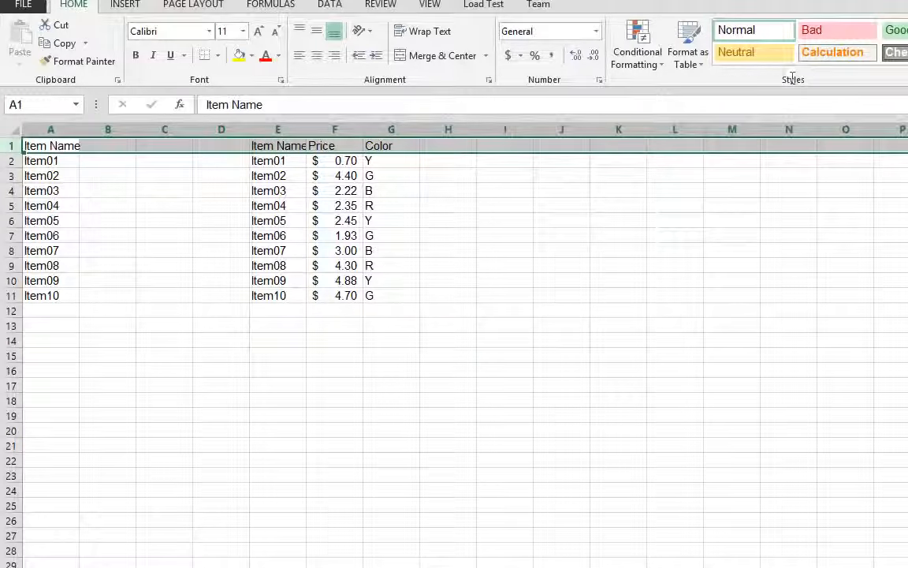
click(897, 30)
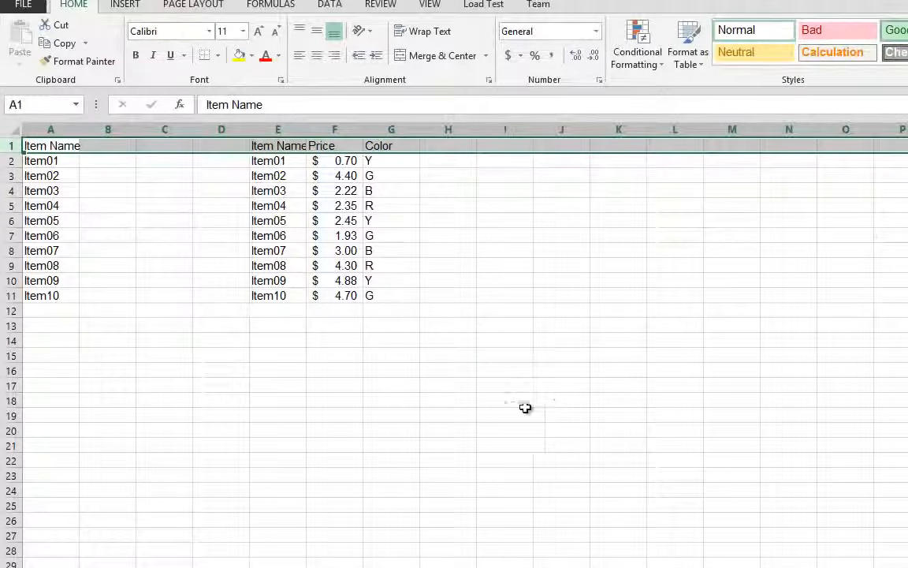
click(554, 400)
click(433, 263)
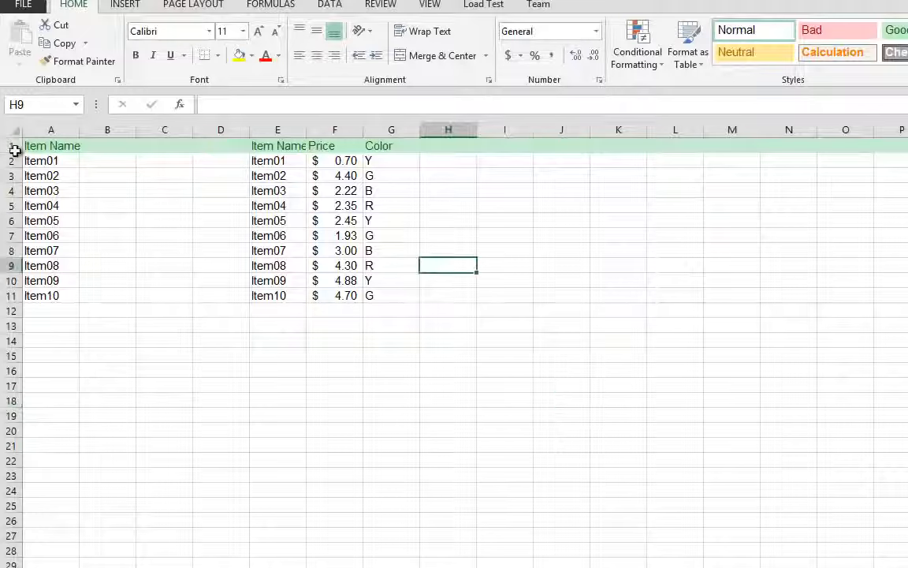
Autofit the widths of columns A through I to their contents
drag(25, 128, 505, 130)
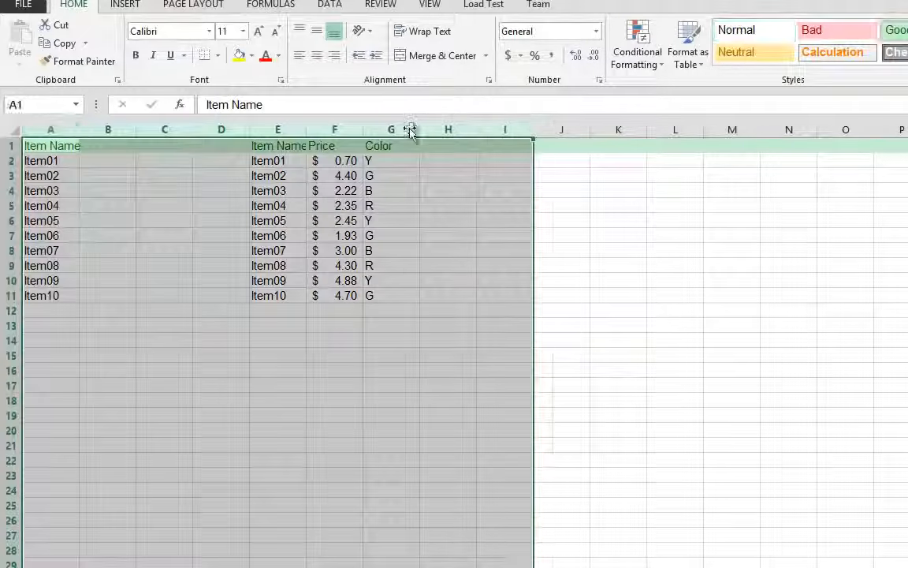
double_click(363, 130)
click(470, 373)
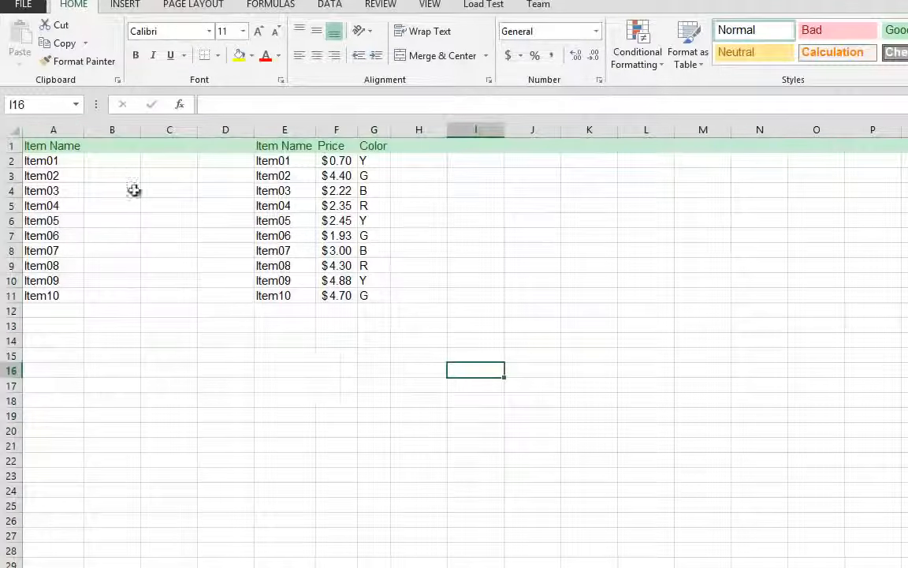
click(98, 220)
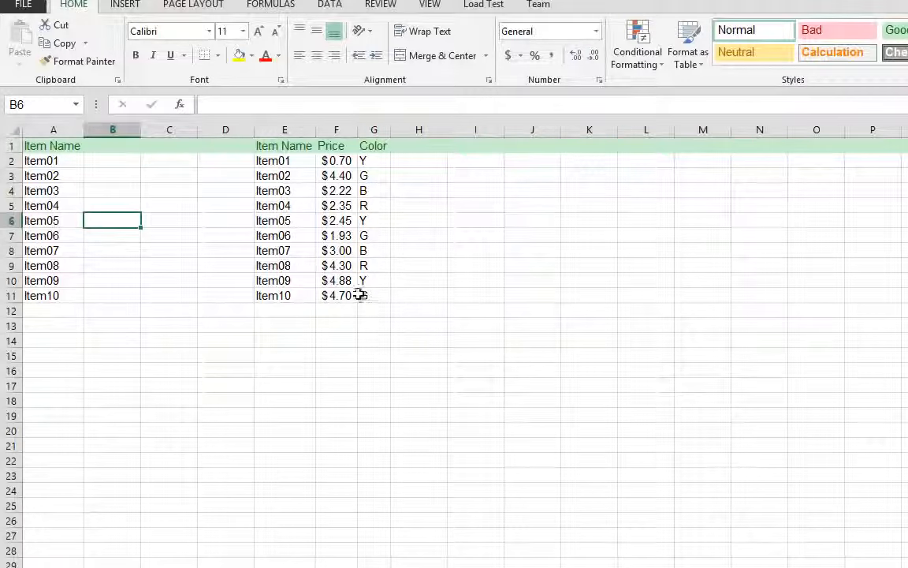
drag(359, 294, 335, 166)
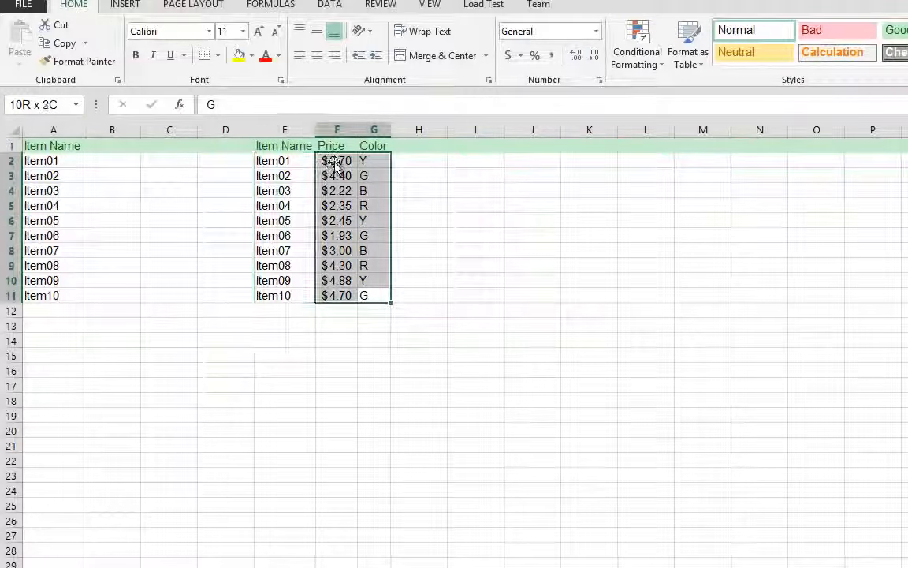
drag(111, 160, 114, 296)
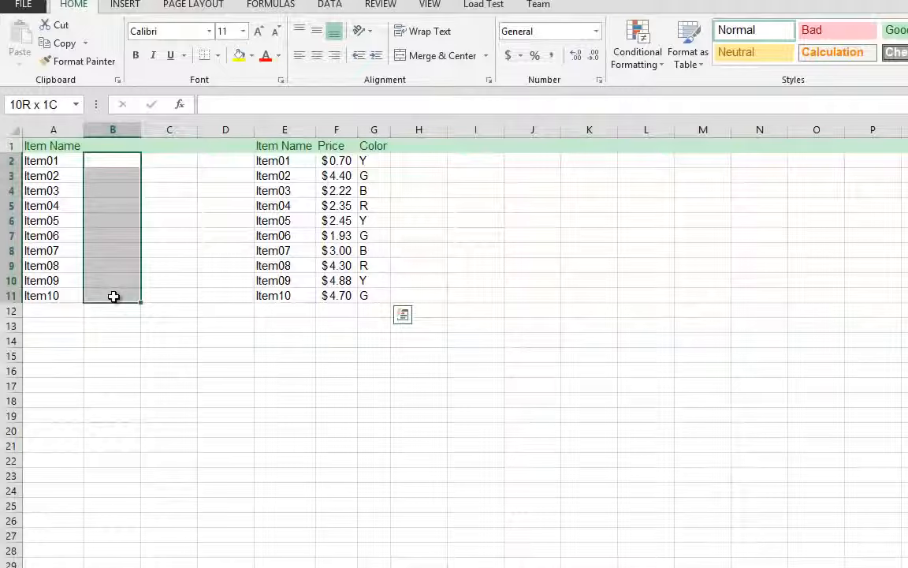
click(43, 161)
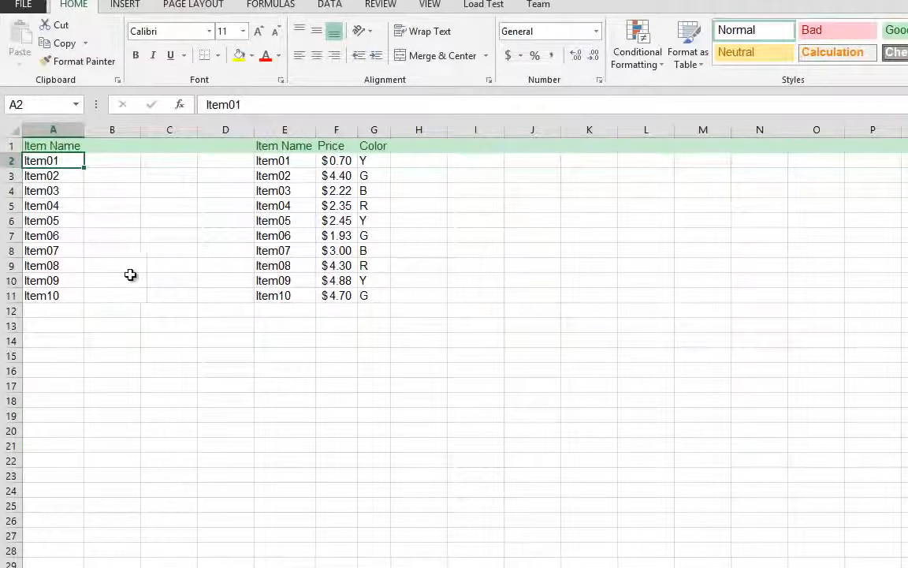
click(117, 294)
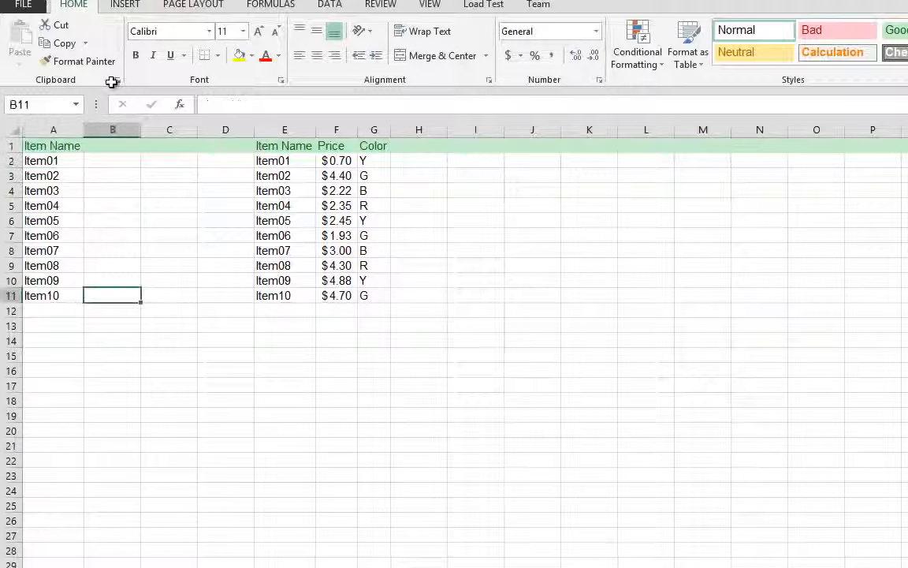
Insert a VLOOKUP function in B2 with A2 as its lookup value
click(122, 160)
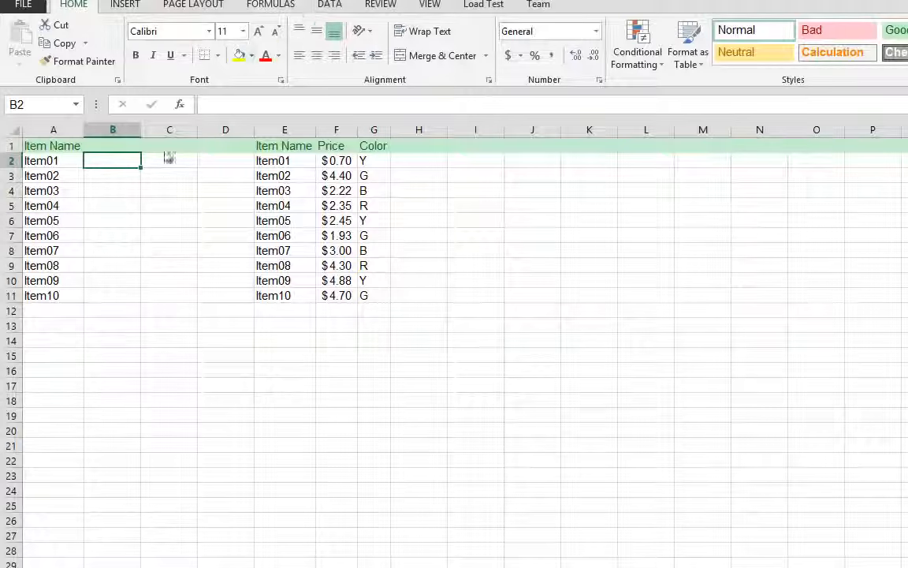
click(282, 8)
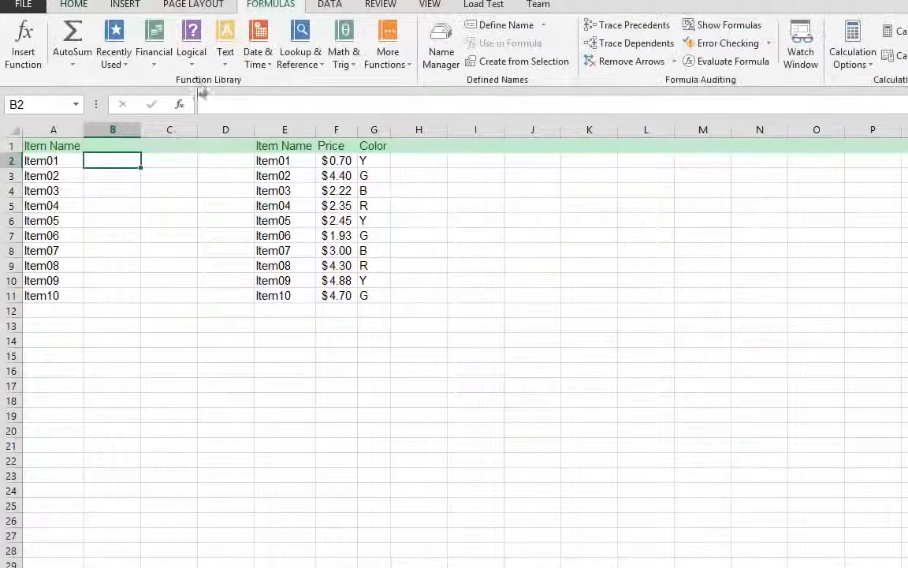
click(299, 62)
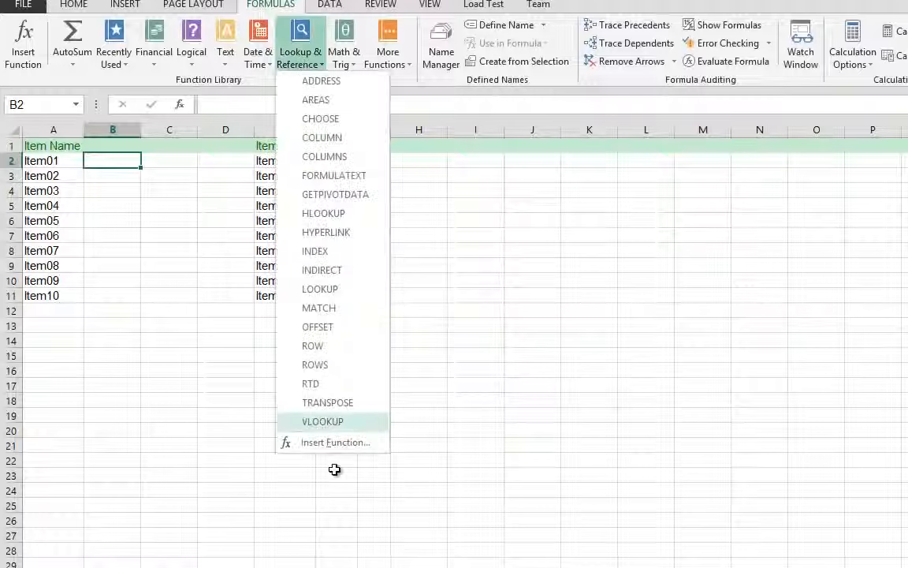
click(322, 421)
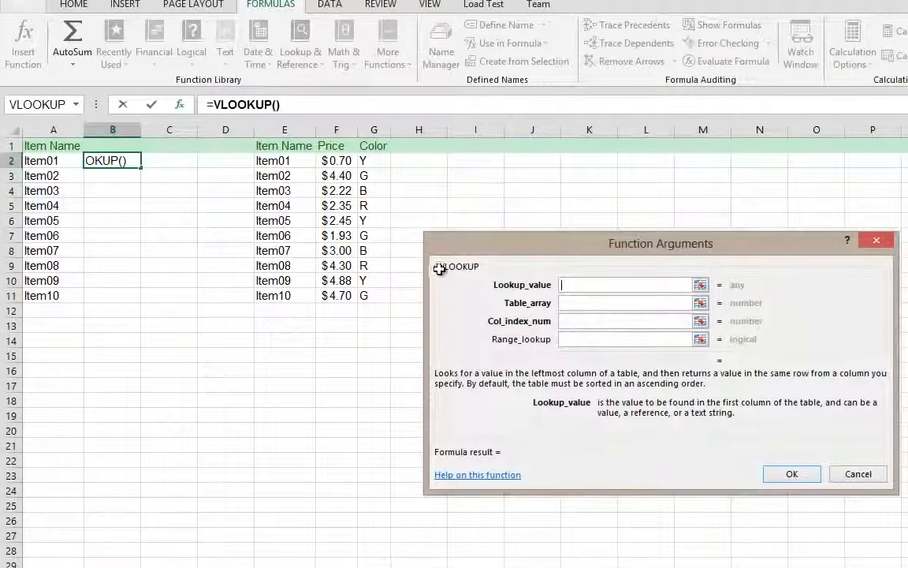
click(43, 161)
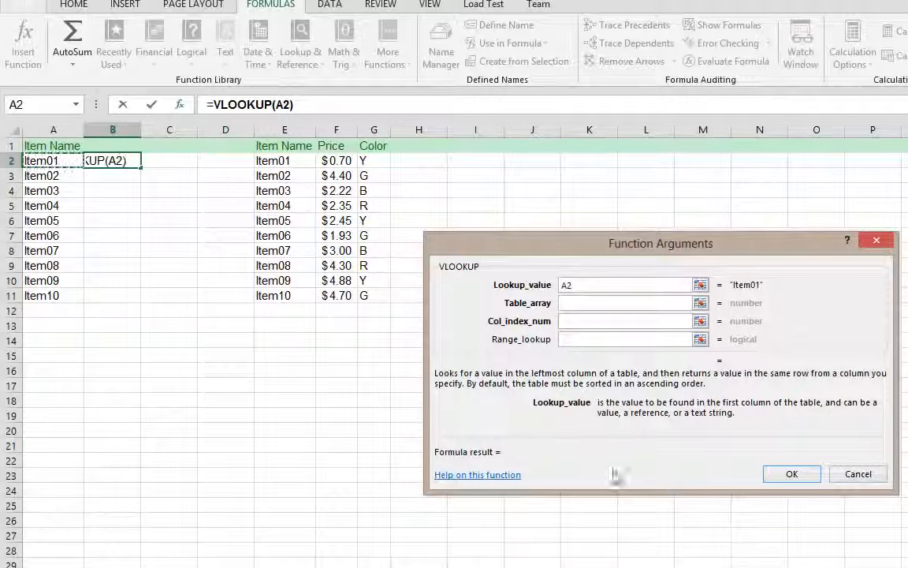
Set the VLOOKUP table array to the item data in E2:G11
click(594, 304)
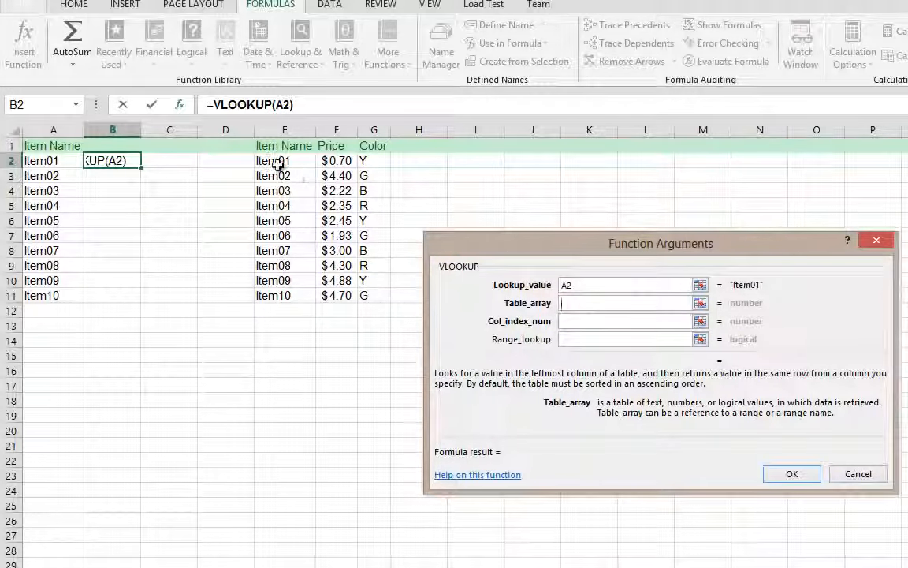
drag(274, 161, 373, 299)
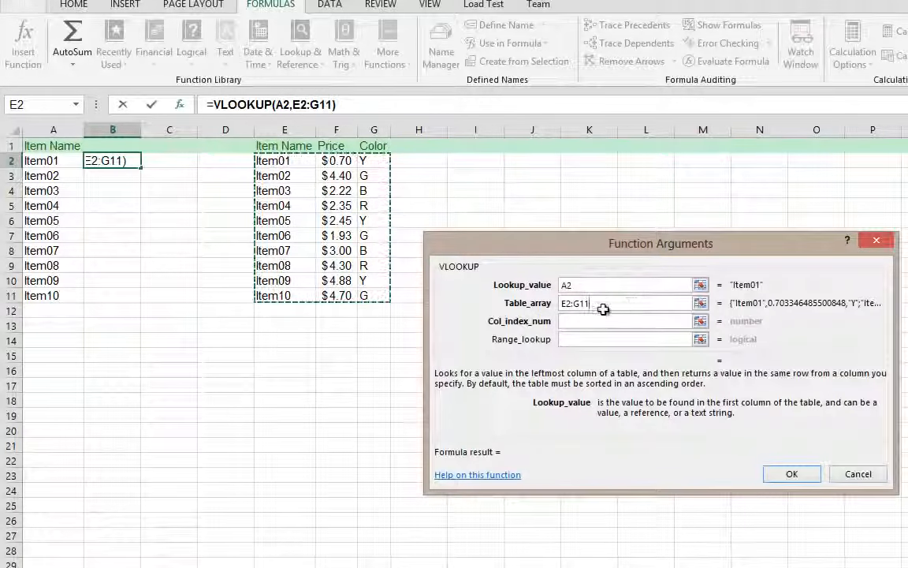
drag(603, 305, 550, 306)
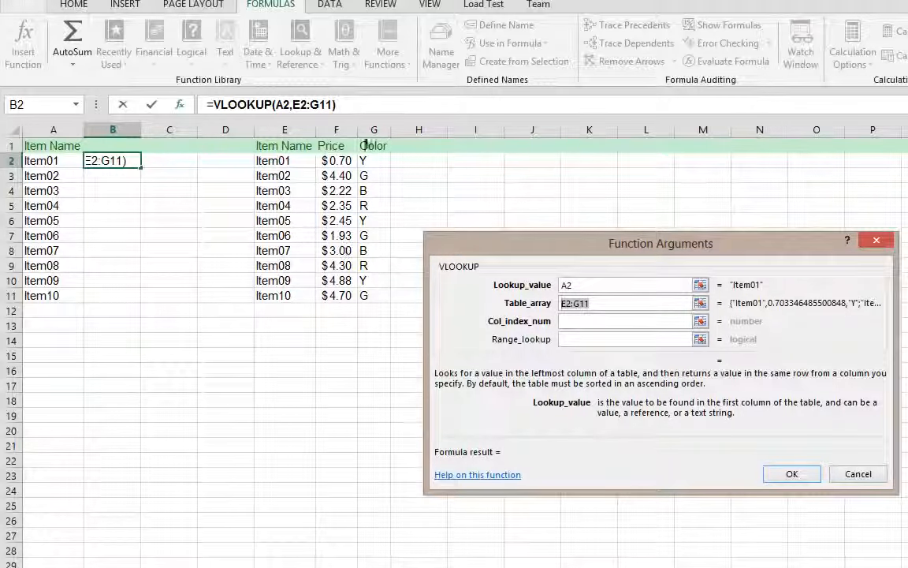
click(312, 128)
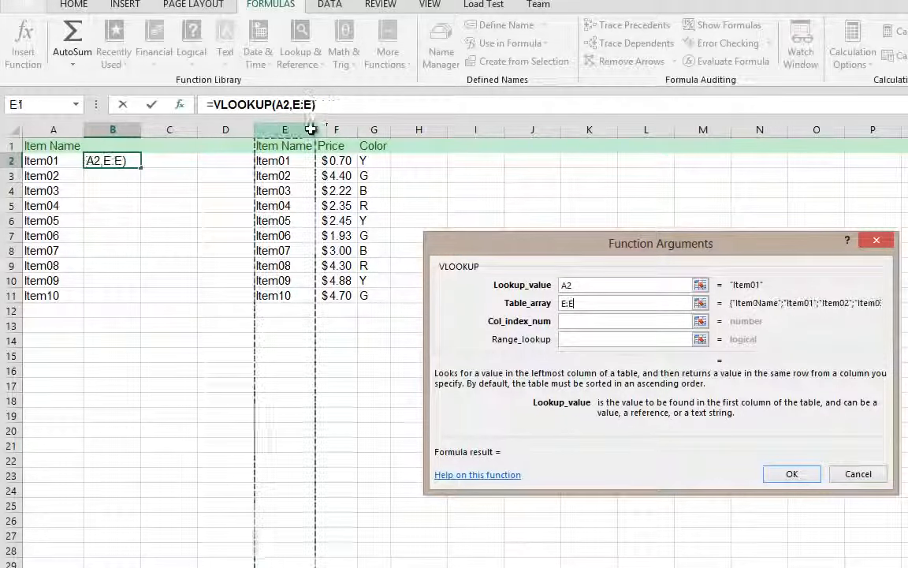
click(336, 128)
click(372, 128)
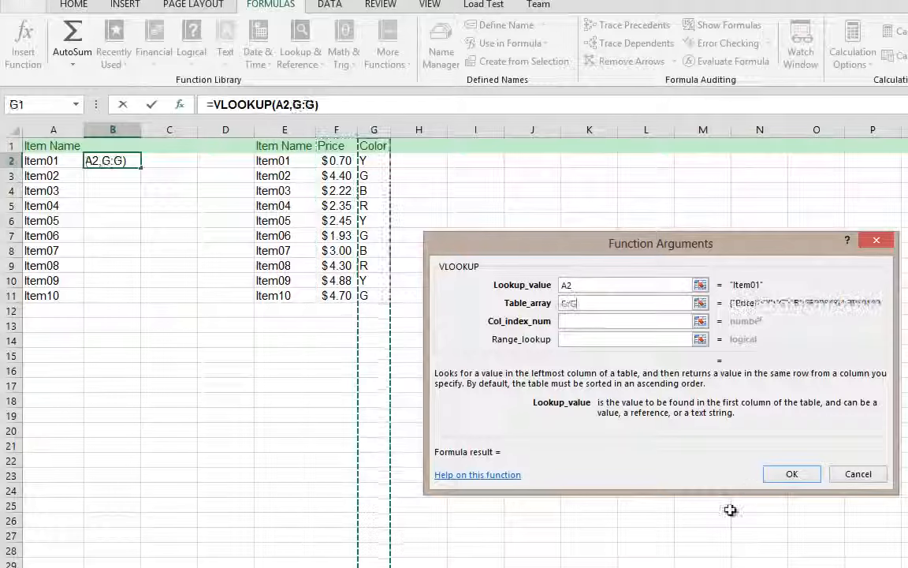
drag(259, 161, 379, 300)
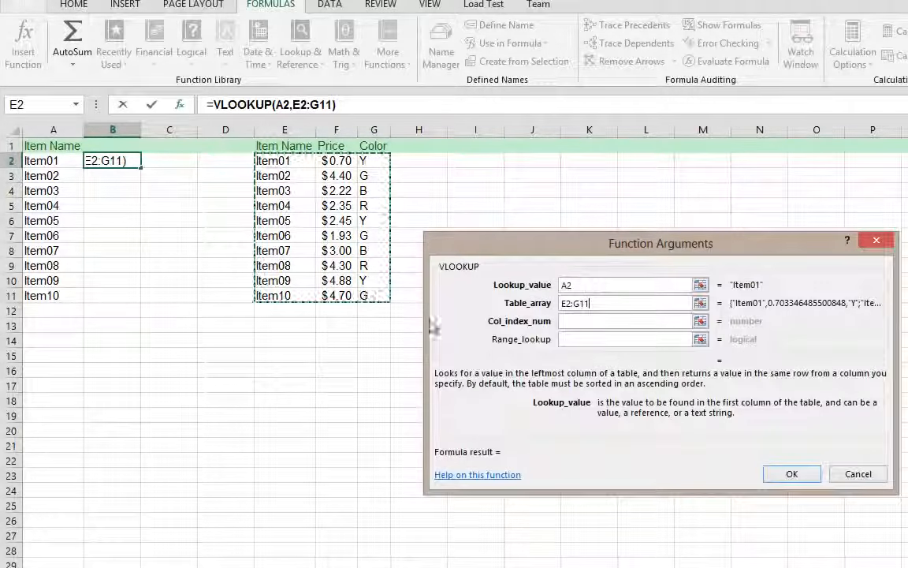
Set the VLOOKUP column index number to 2 and complete the formula in B2
click(574, 320)
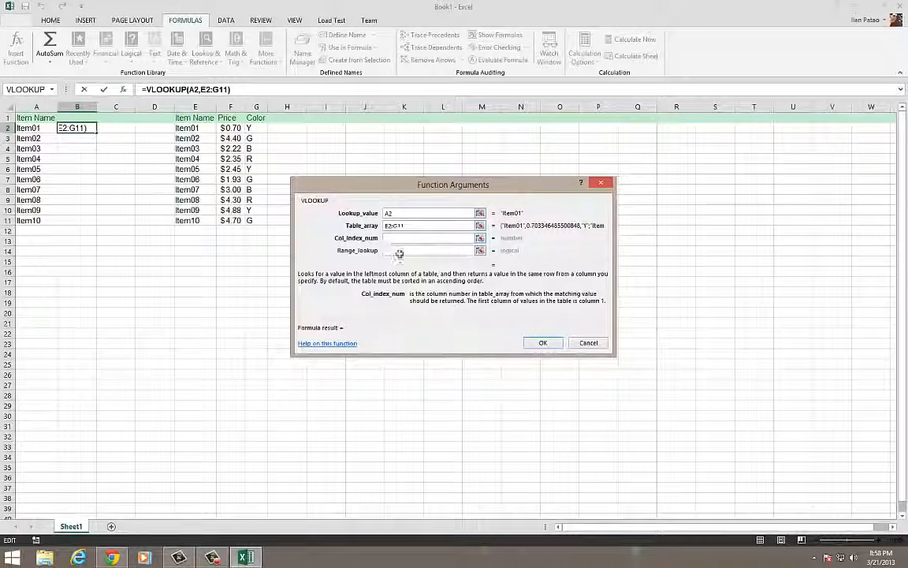
text(2)
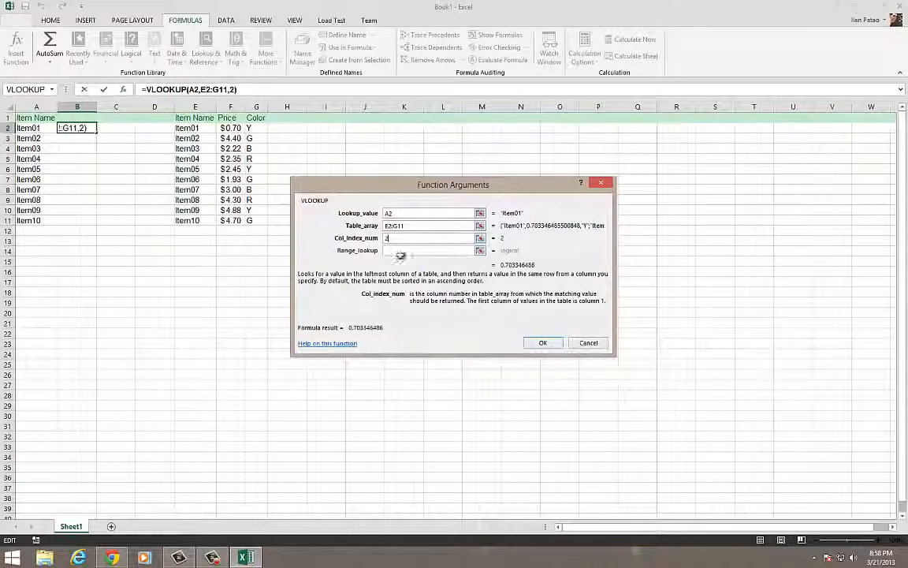
click(540, 343)
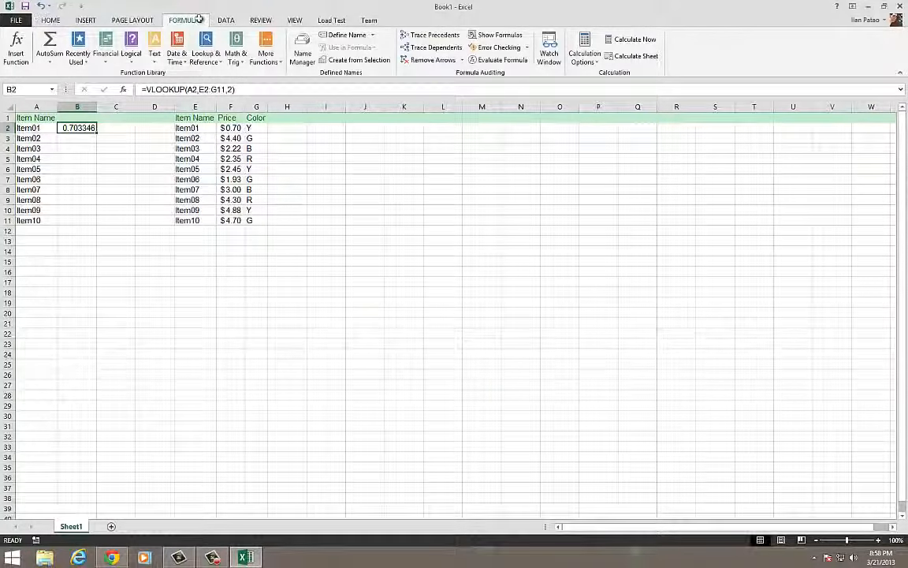
Apply the dollar accounting number format to B2 and fill its formula down to B11
click(50, 21)
click(348, 56)
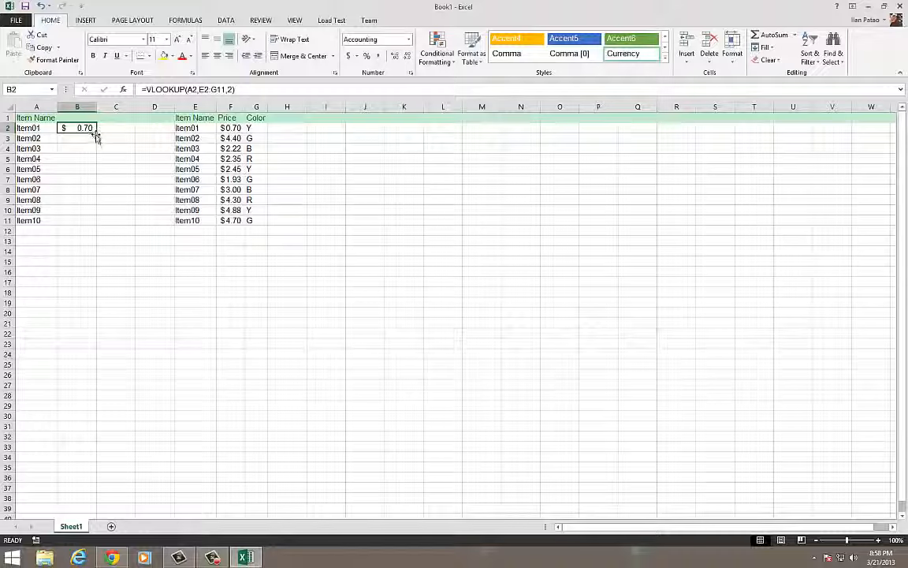
drag(95, 134, 96, 226)
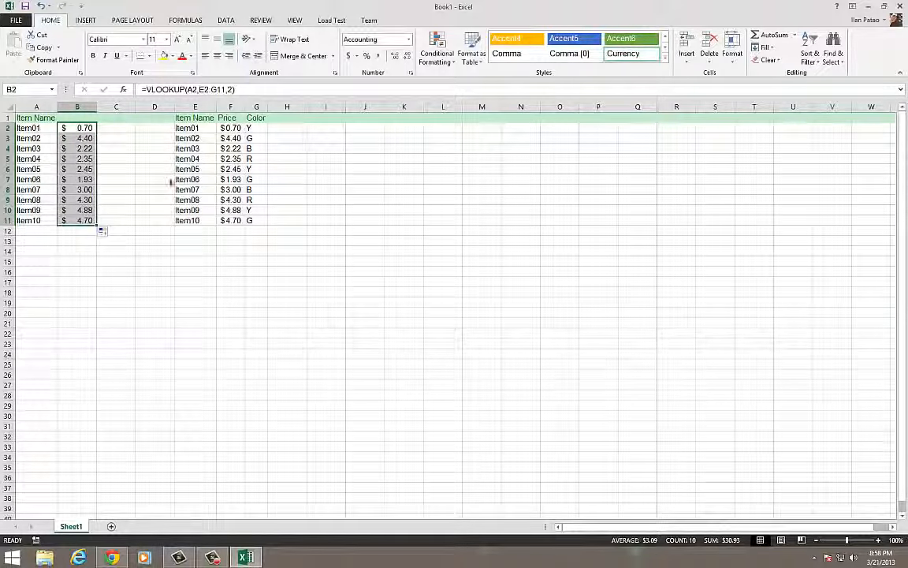
Clear the Item03 price in F4 and check the lookup formula in B4
click(169, 106)
click(225, 148)
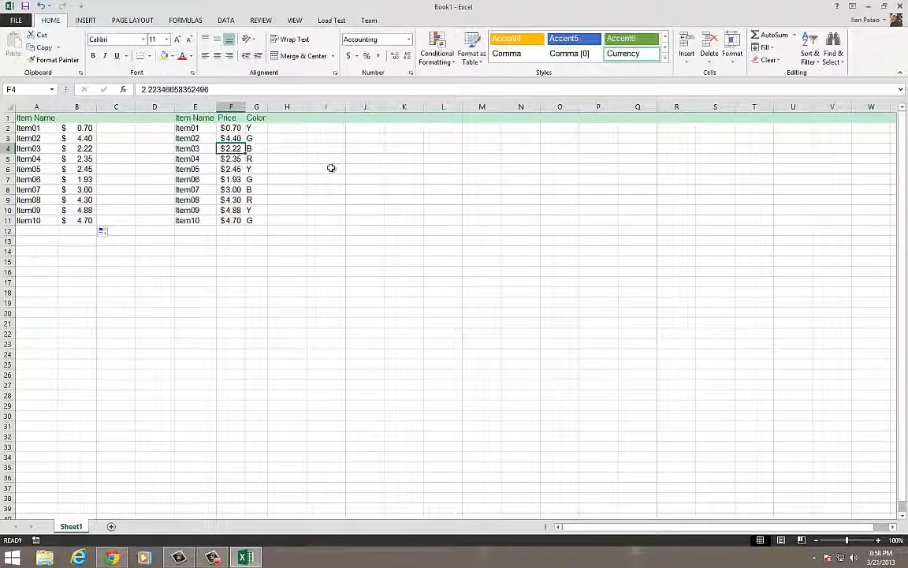
key(Delete)
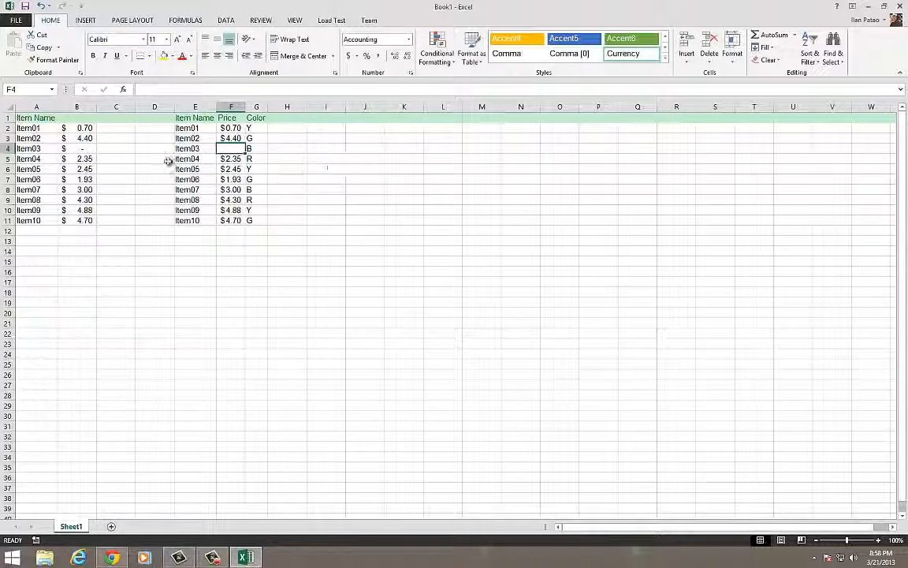
click(88, 149)
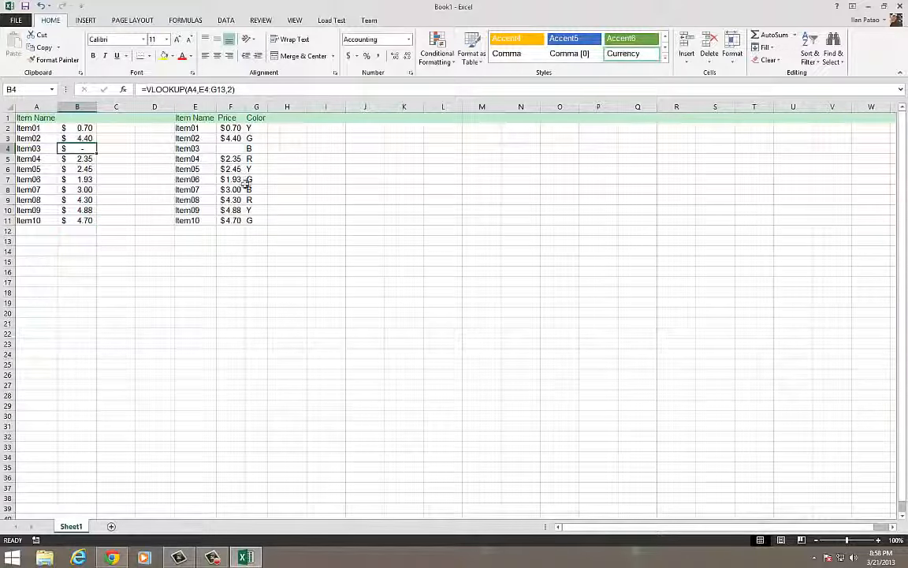
Enter 50 as the Item03 price in F4 and check the lookup in B4
click(233, 150)
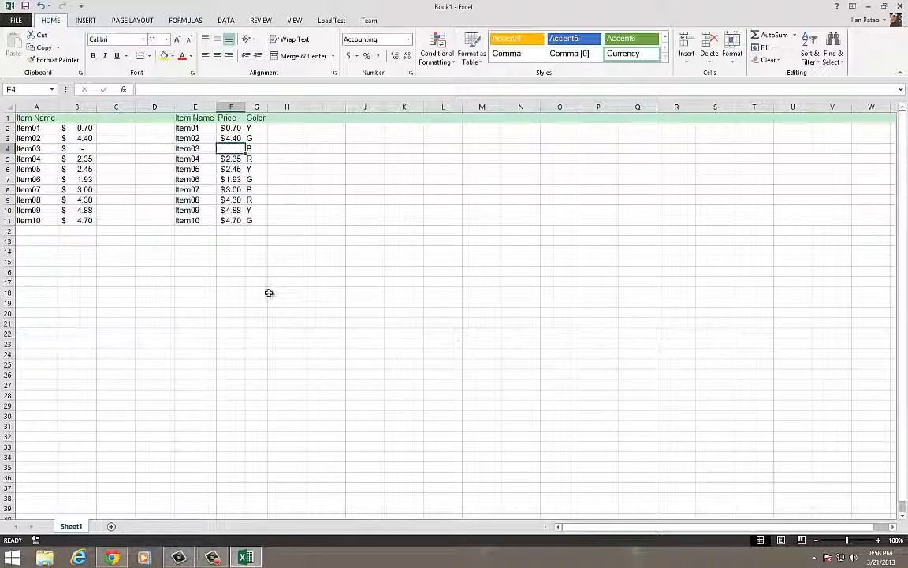
text(50)
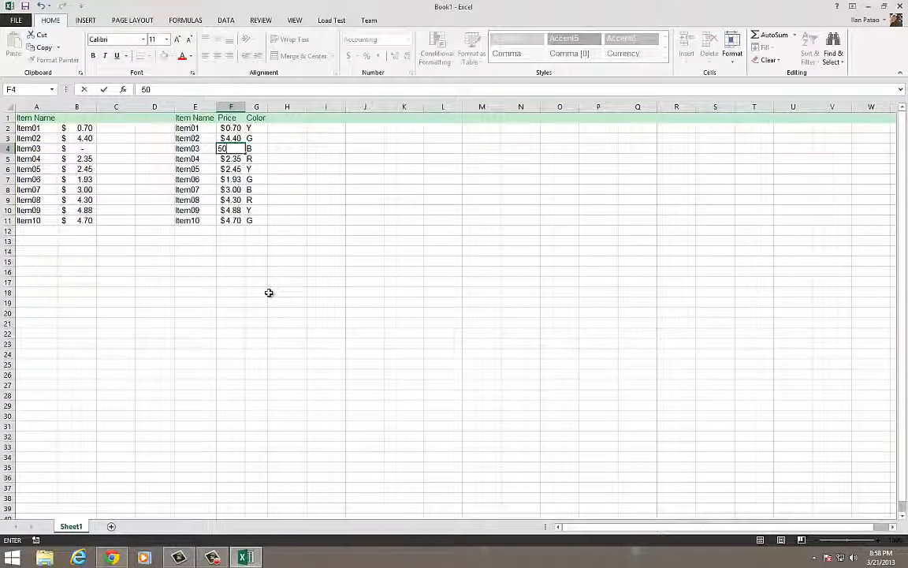
key(Tab)
key(Left)
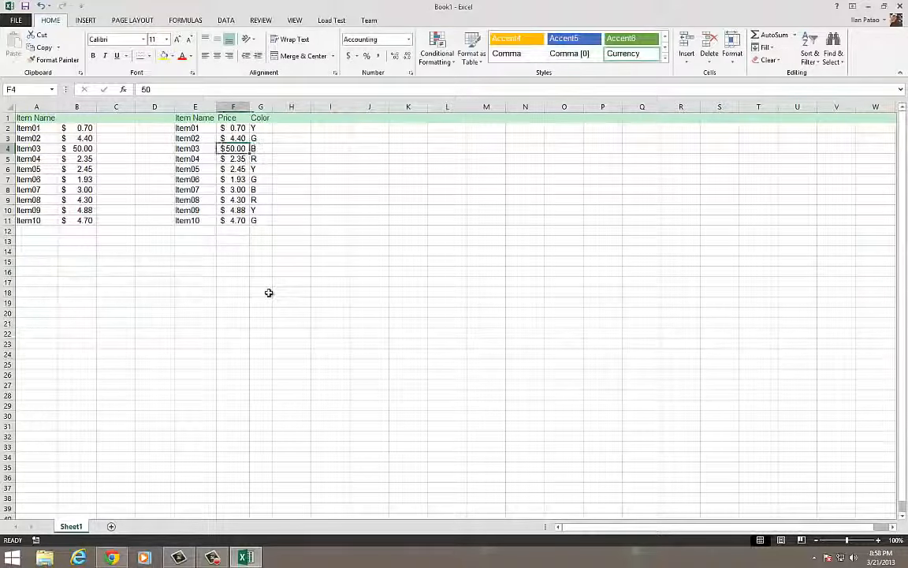
click(83, 150)
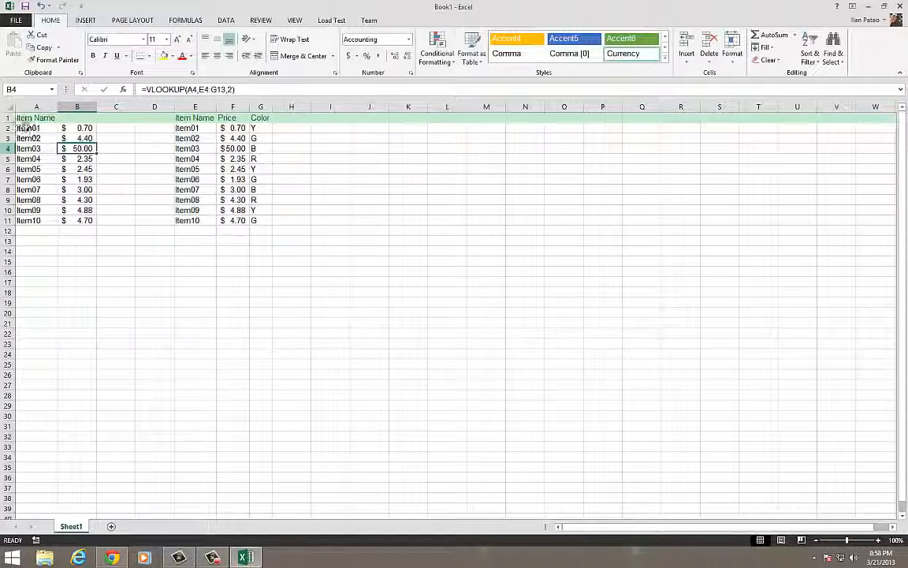
click(29, 129)
drag(31, 128, 33, 219)
click(35, 128)
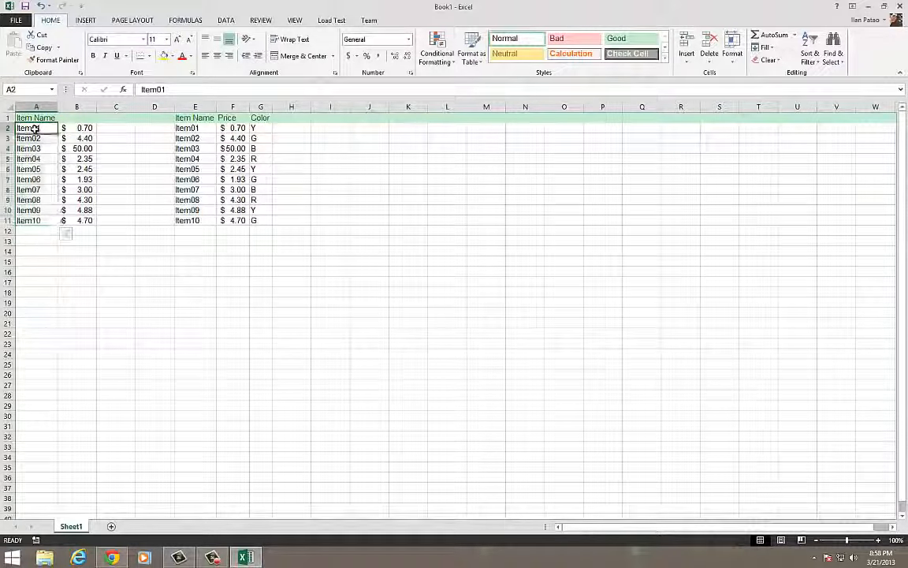
click(187, 128)
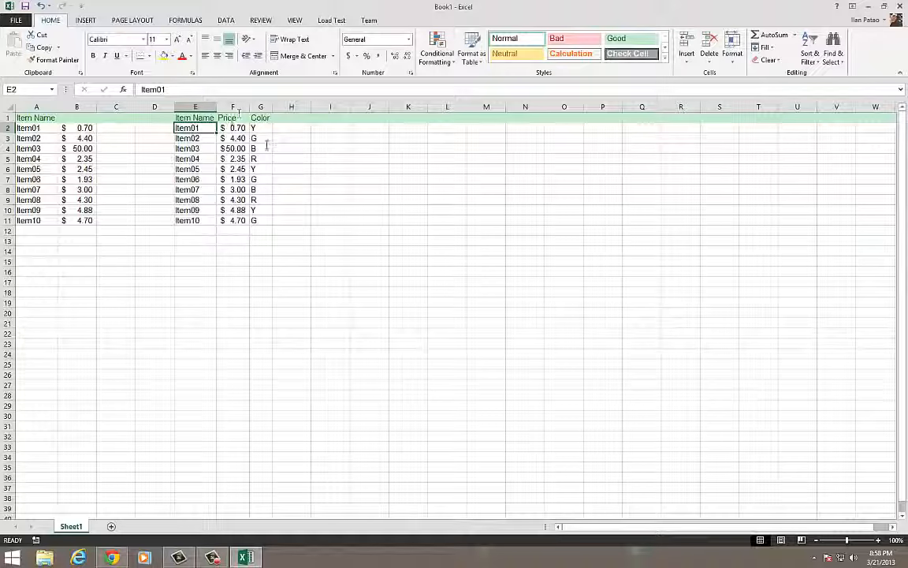
Change the VLOOKUP column index in B2 to 3 and fill the formula down to B11
click(89, 128)
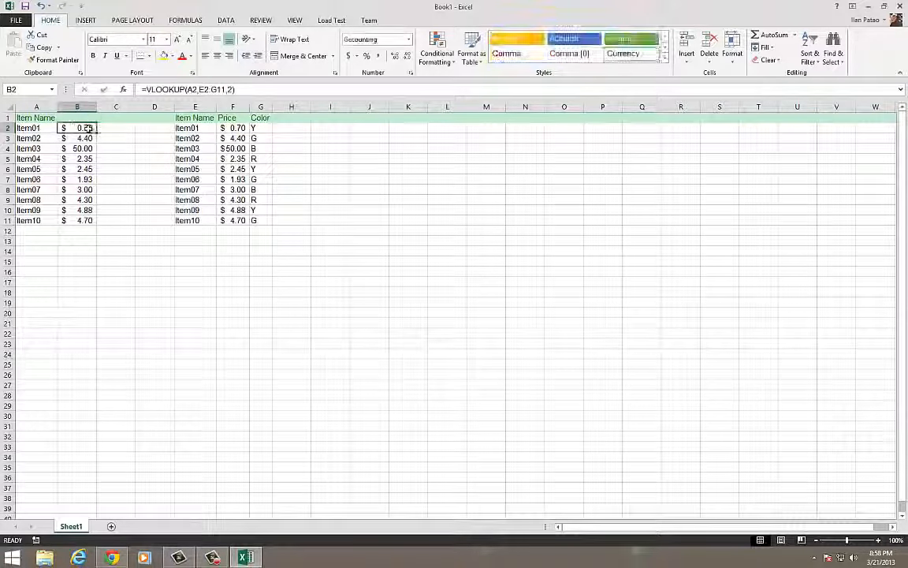
double_click(89, 128)
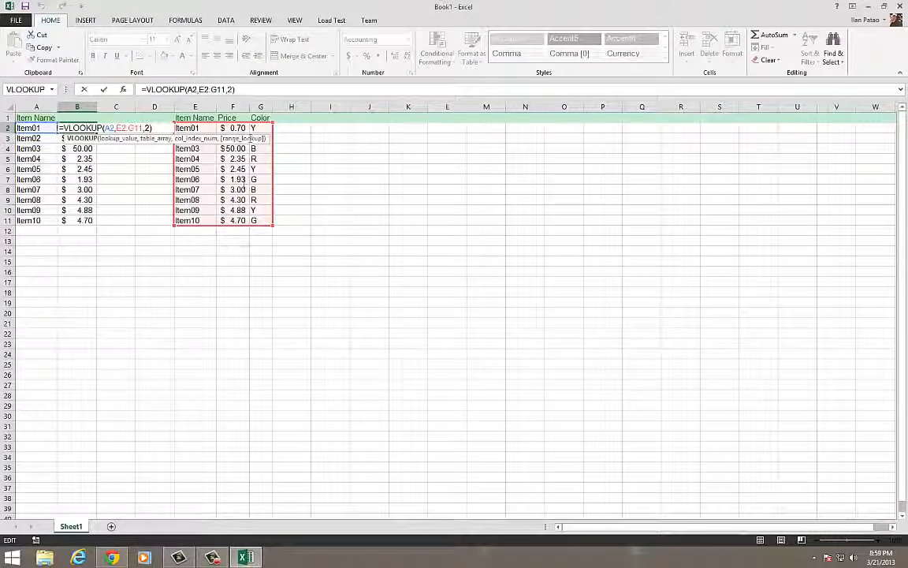
click(146, 127)
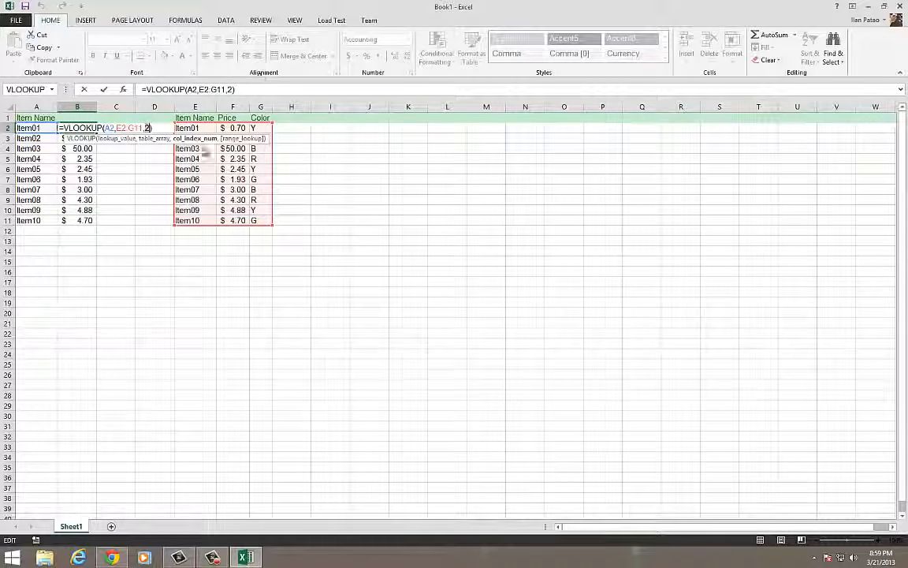
key(ctrl+Return)
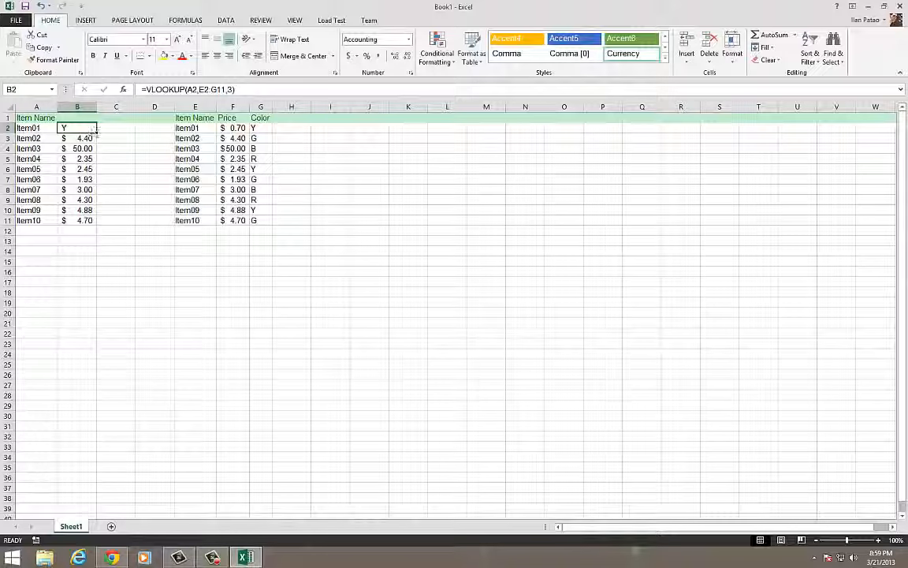
double_click(95, 131)
Compare the colors looked up in column B with those in column G for Item01 and Item02
click(258, 130)
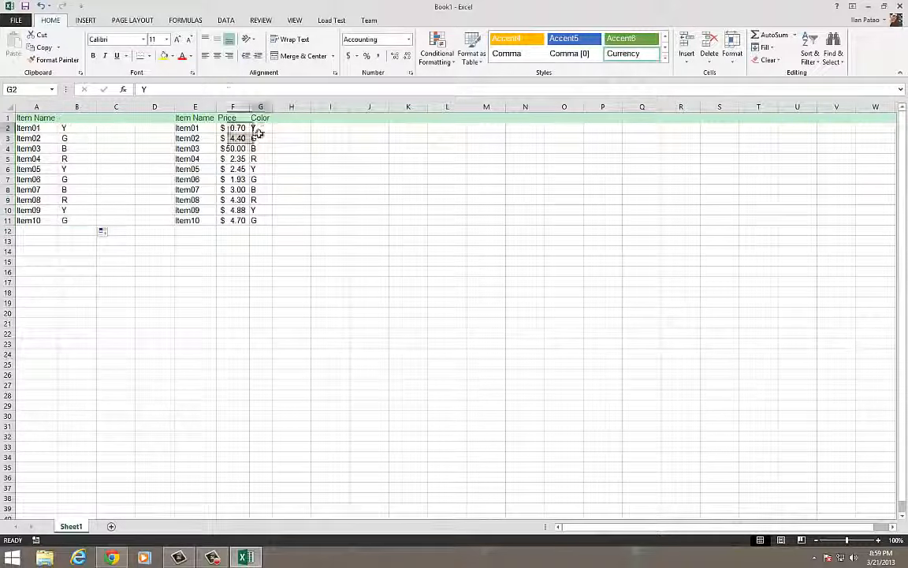
click(33, 136)
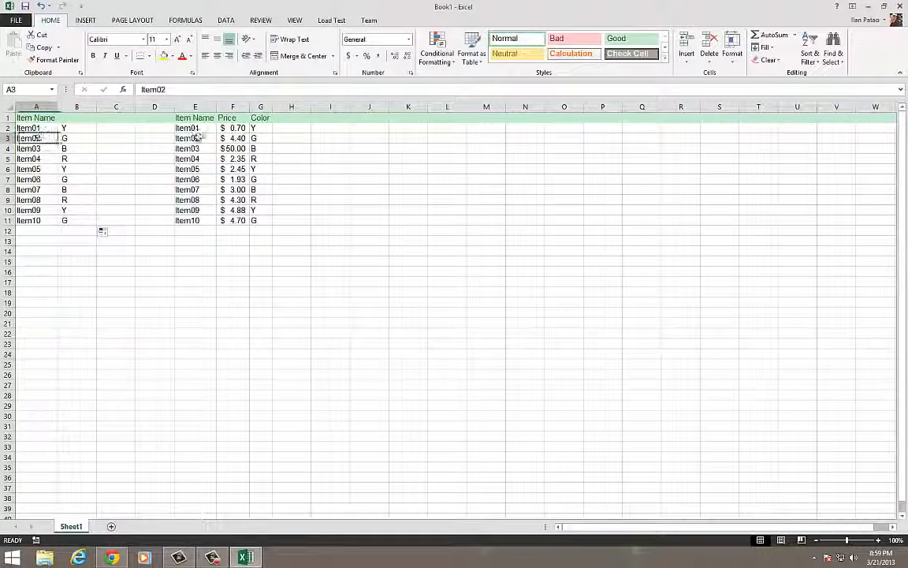
click(263, 138)
click(104, 171)
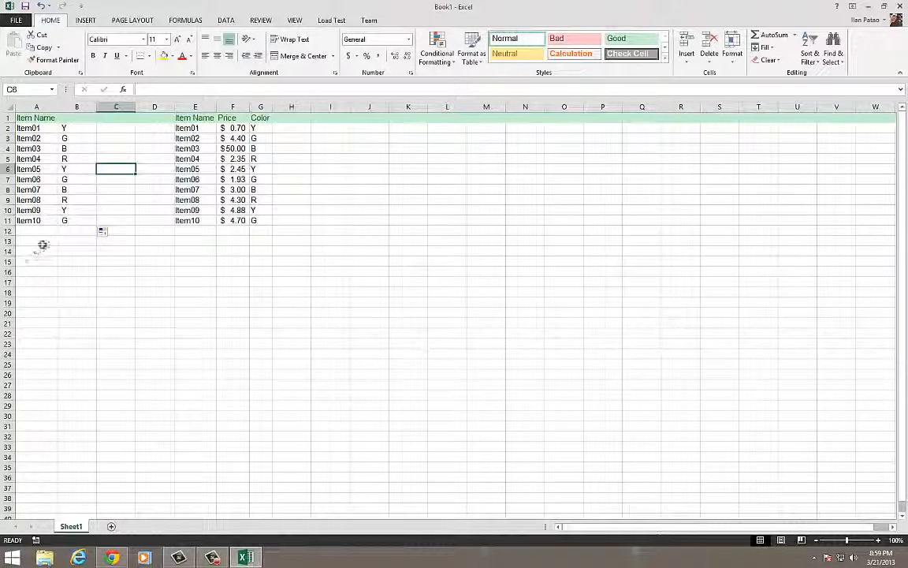
click(40, 232)
drag(258, 221, 8, 114)
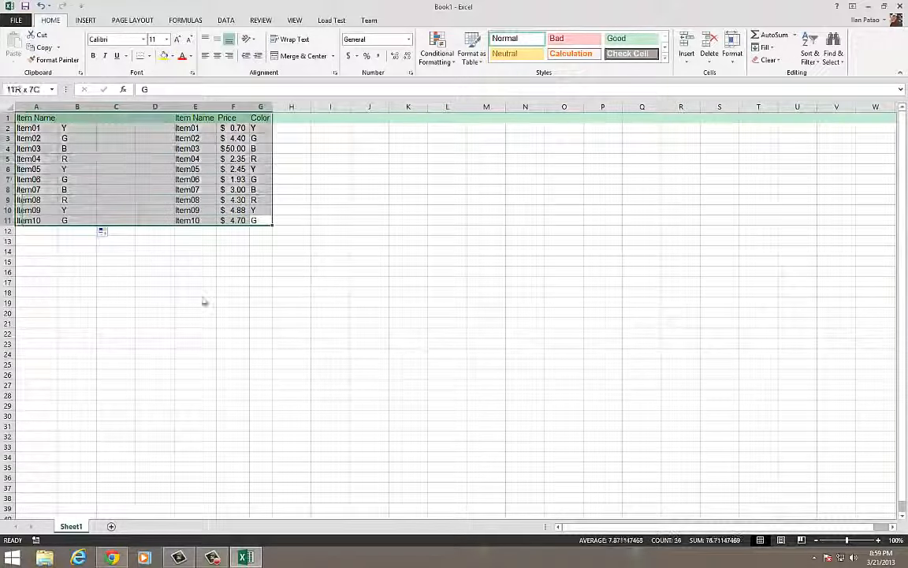
click(197, 292)
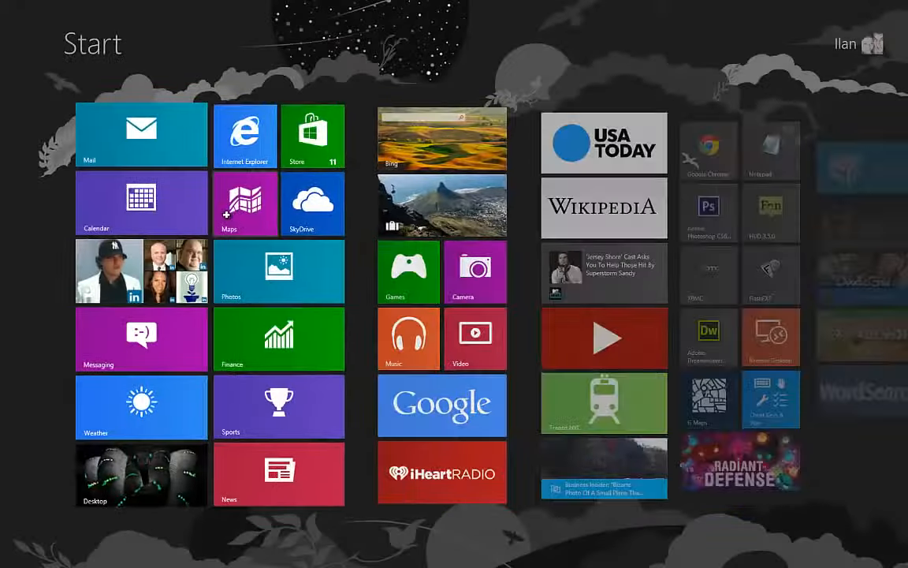
key(super)
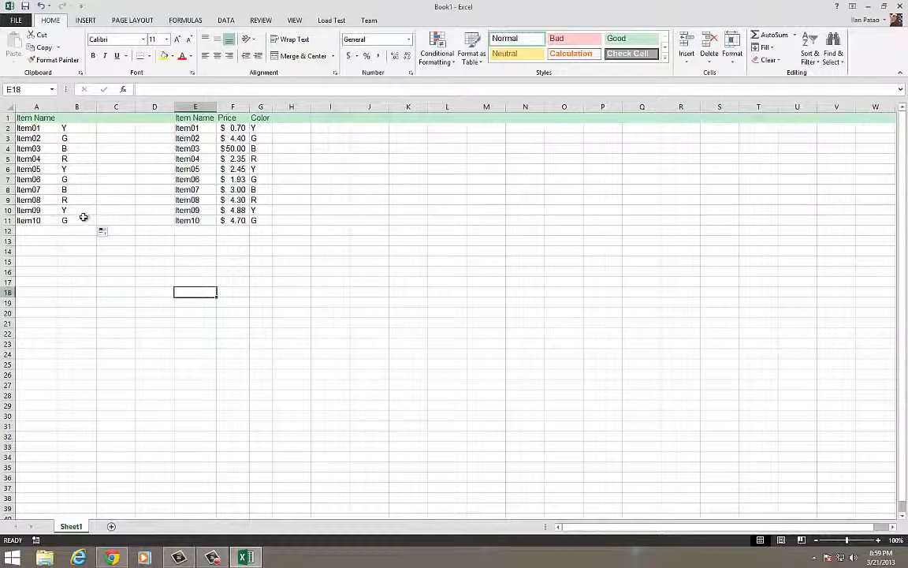
Clear the color lookup formulas in B2:B11
drag(85, 215, 82, 130)
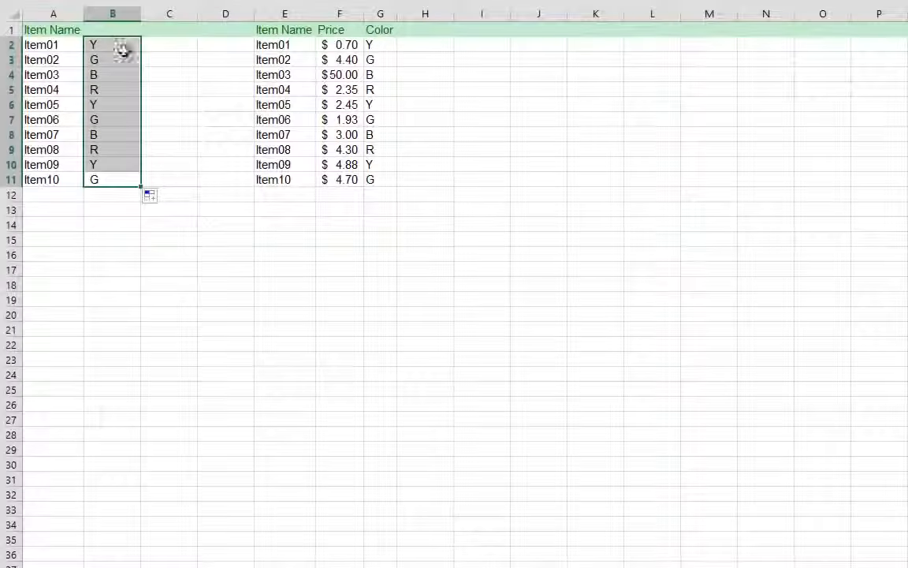
key(Delete)
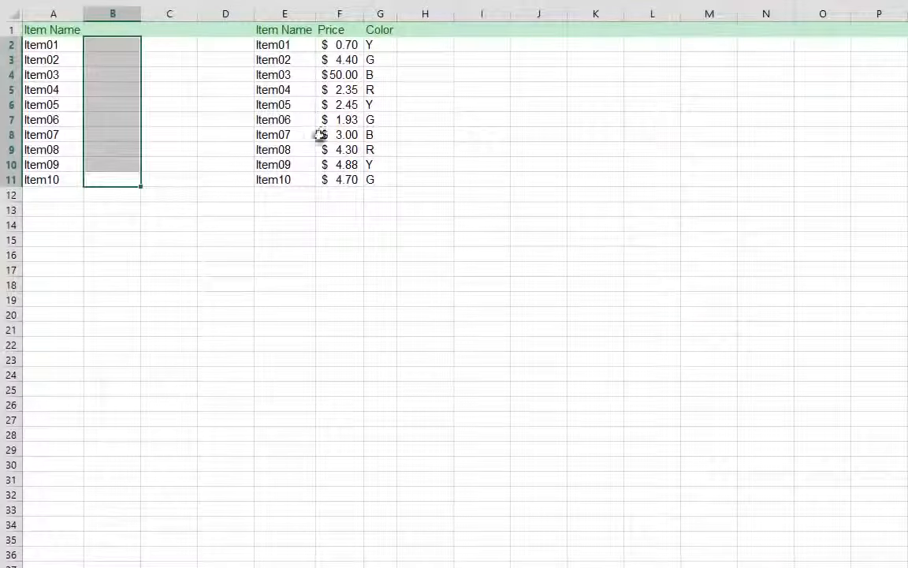
Clear the prices and colors in F2:G11 of the lookup table
drag(332, 178, 375, 45)
key(Delete)
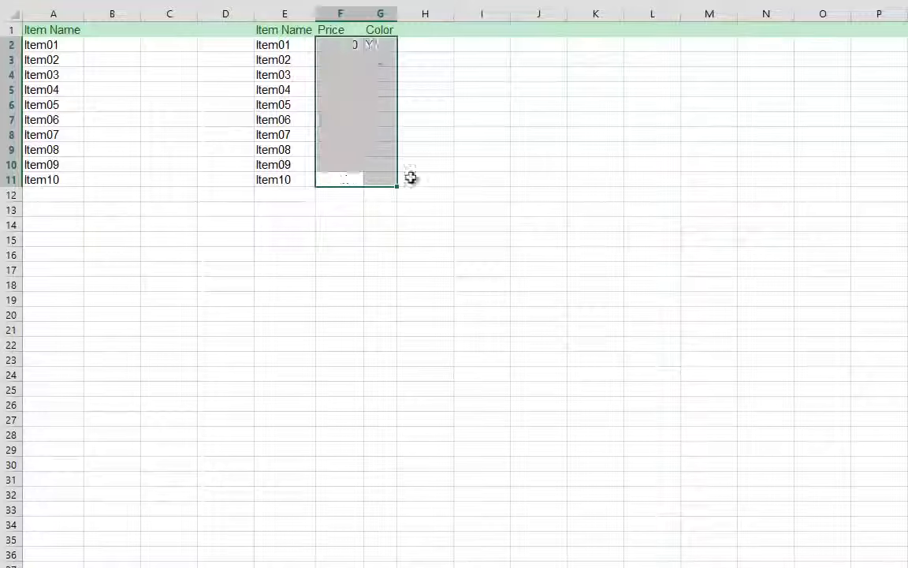
click(411, 177)
click(105, 47)
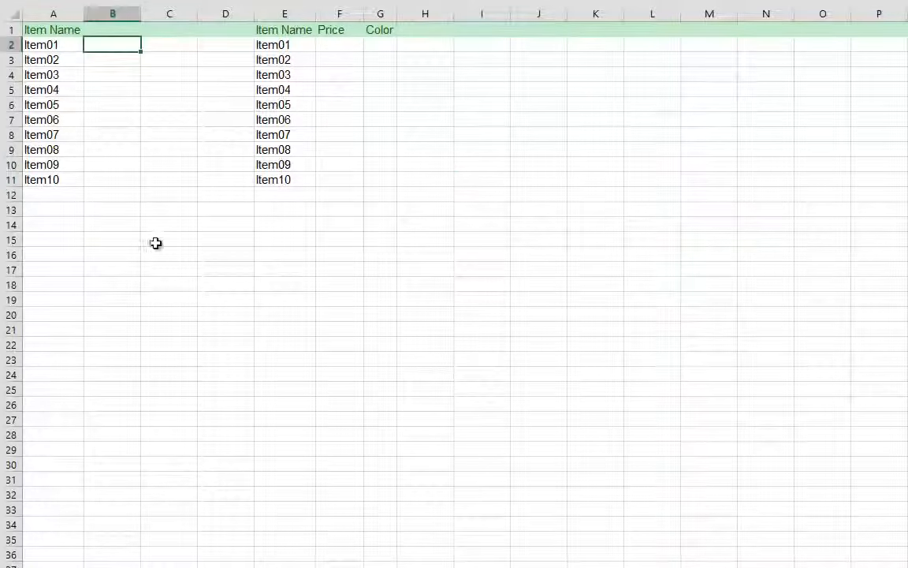
text(=vlook)
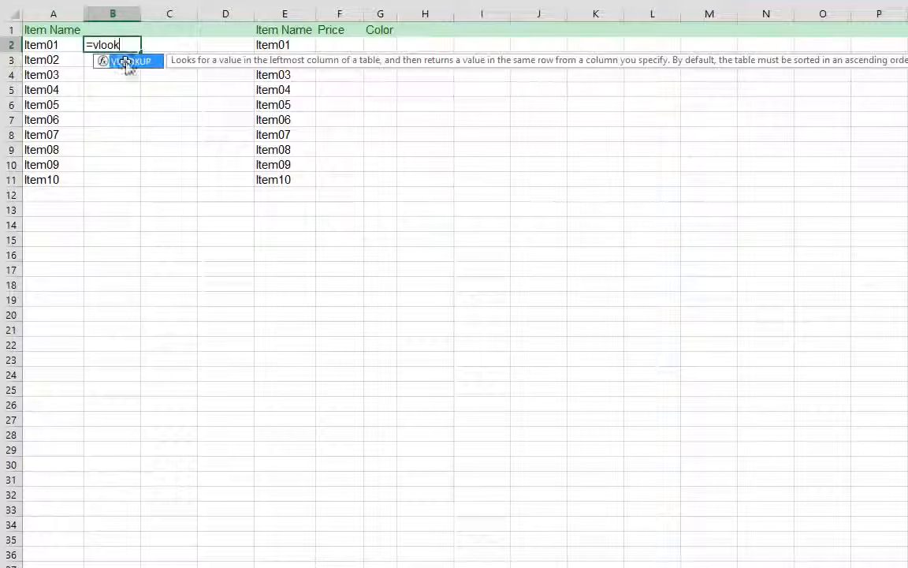
double_click(126, 62)
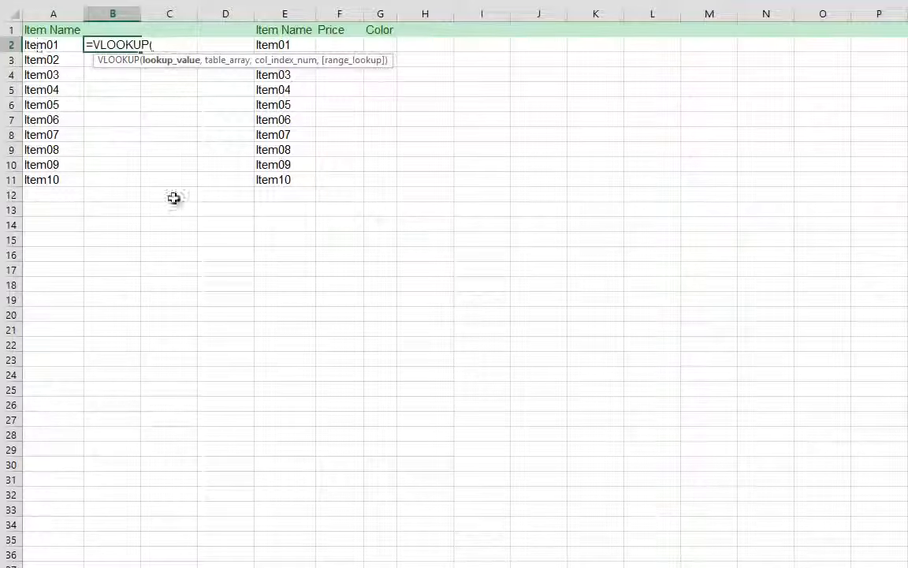
text(A2)
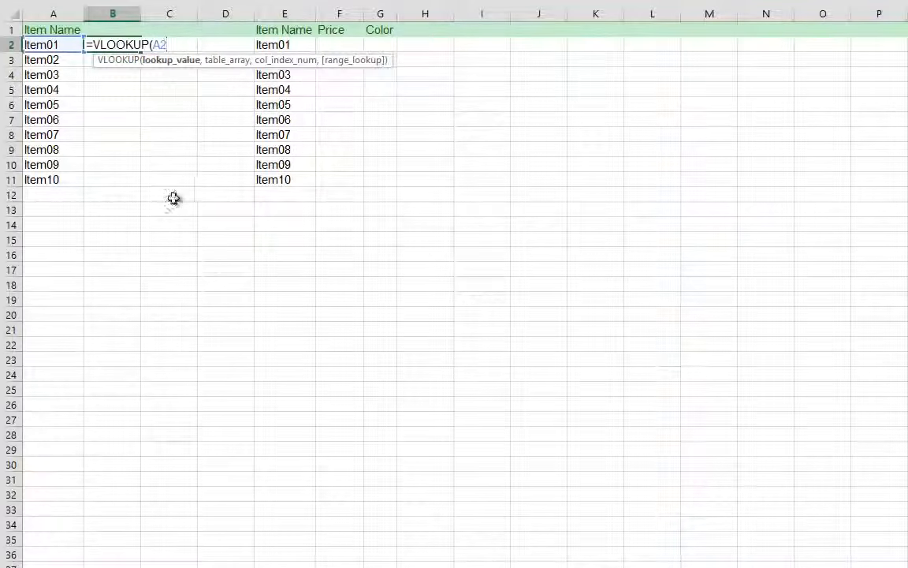
text(,)
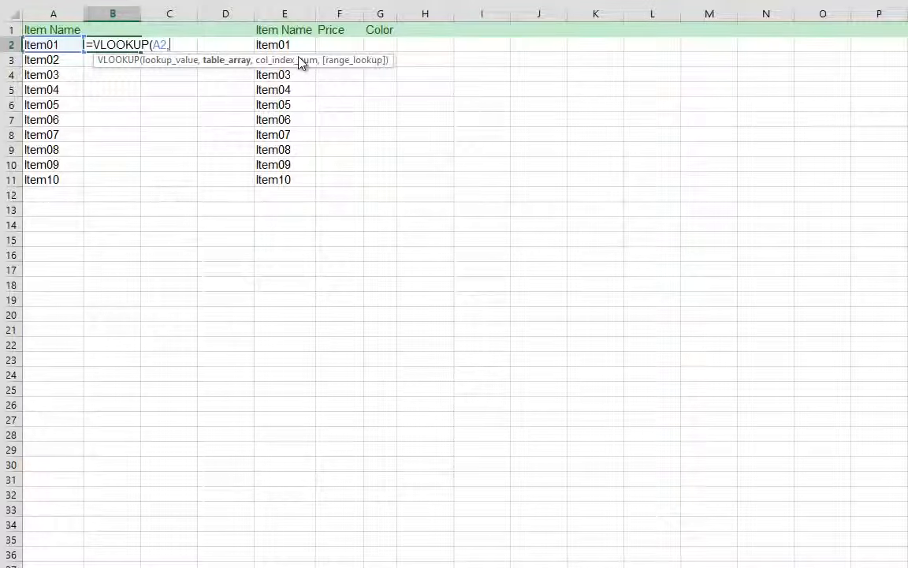
click(373, 295)
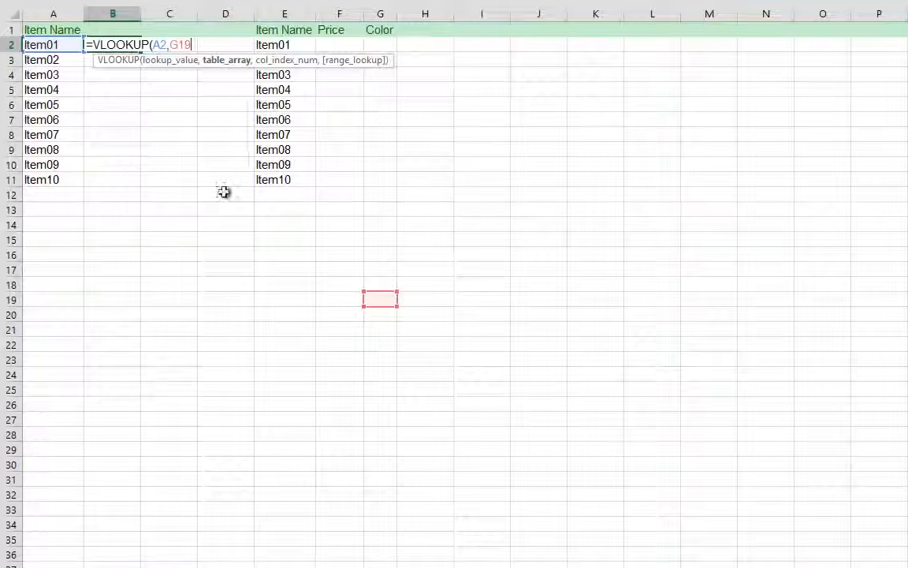
key(Escape)
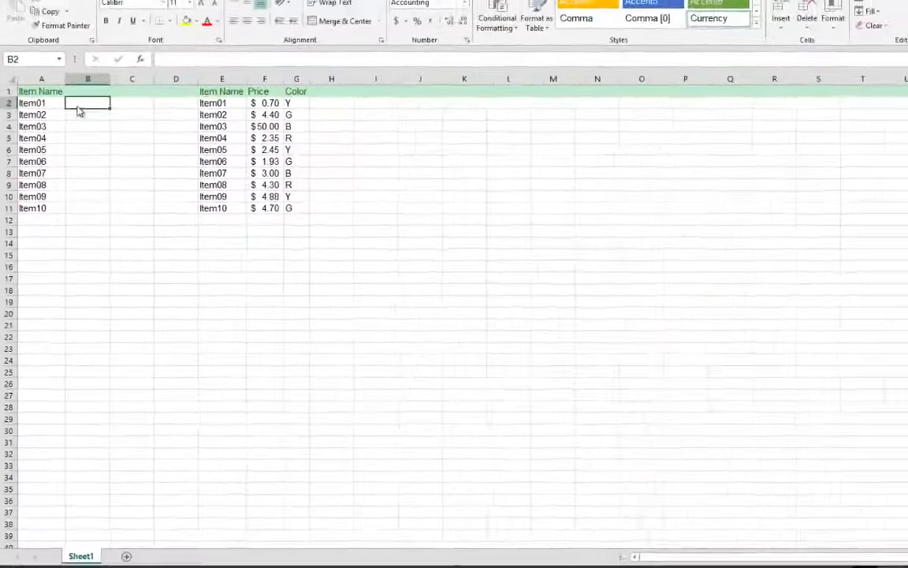
Enter =VLOOKUP(A2,E2:G11,2) in B2 and fill the formula down to B11
text(=vlooku)
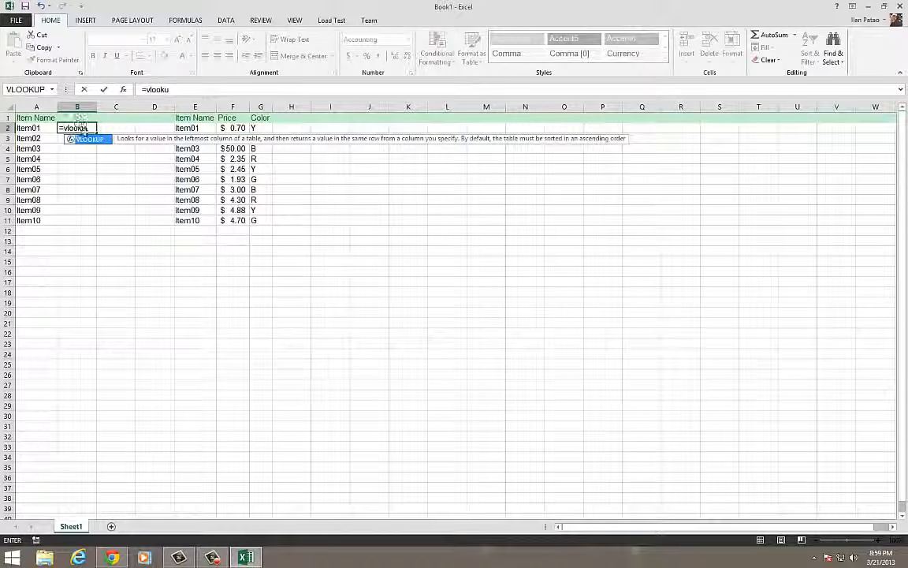
double_click(89, 138)
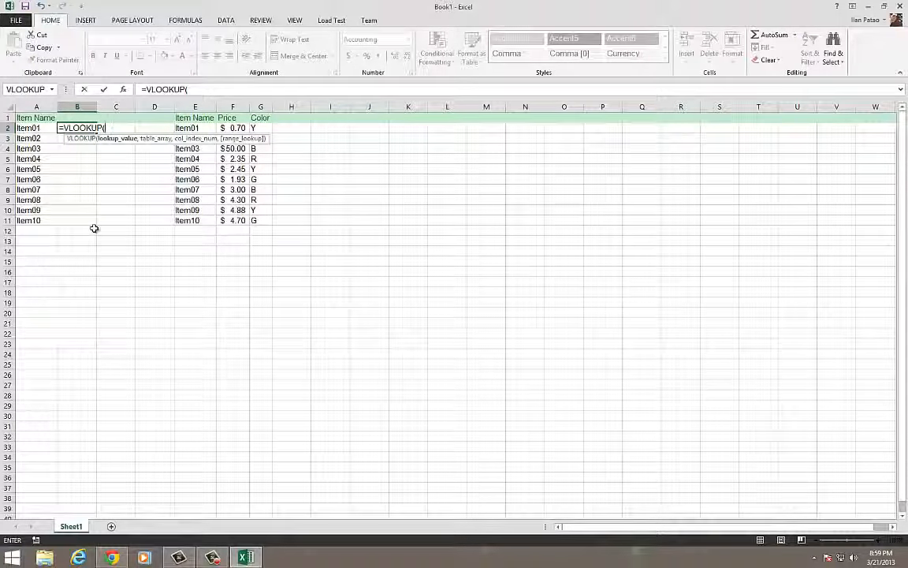
text(A2)
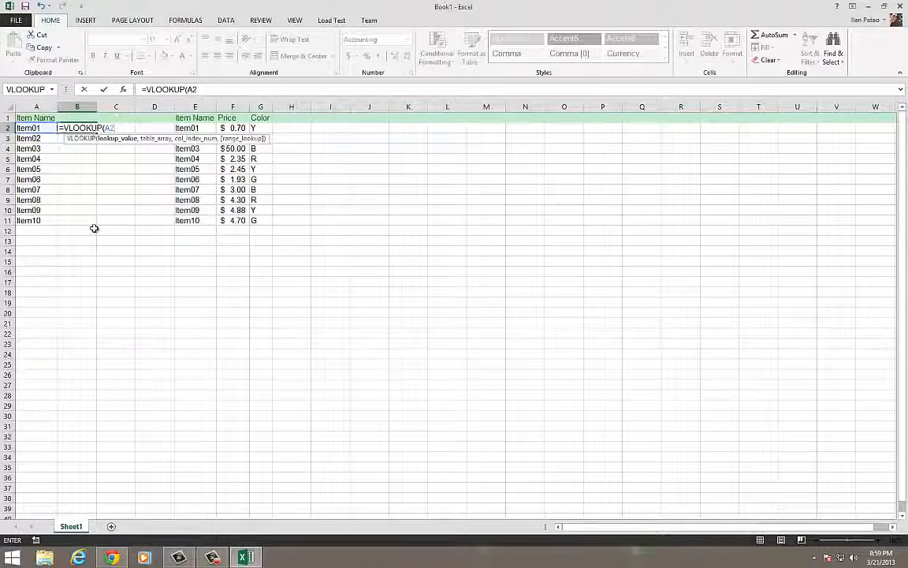
text(,)
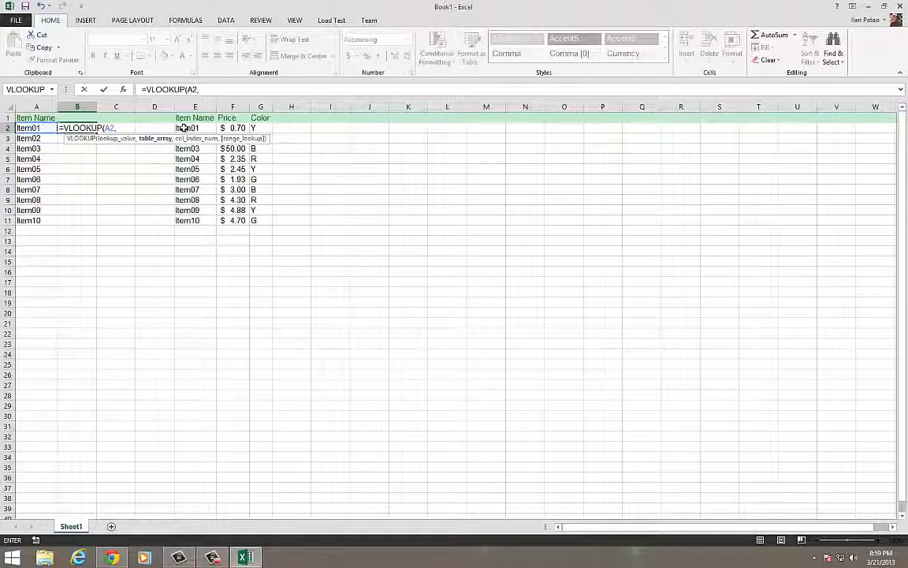
drag(182, 128, 255, 221)
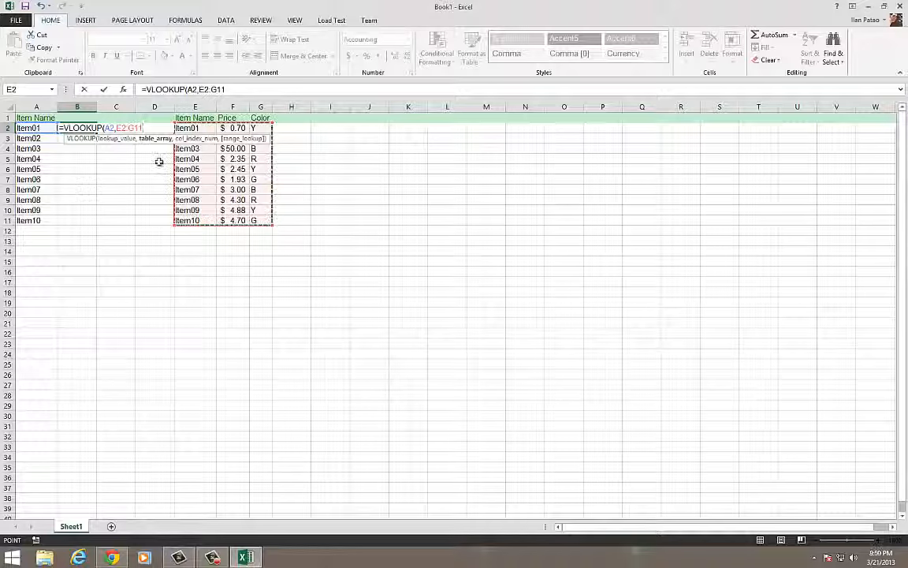
text(,2)
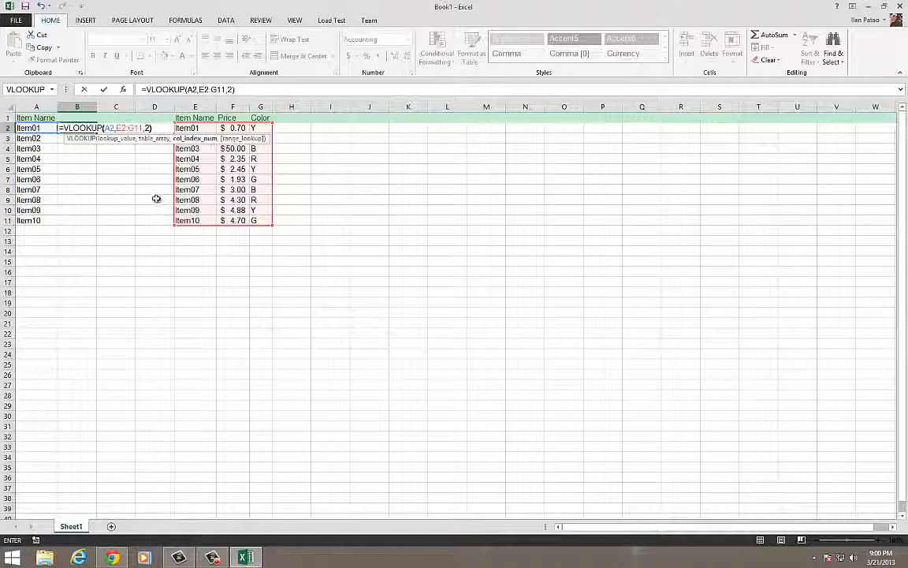
key(Return)
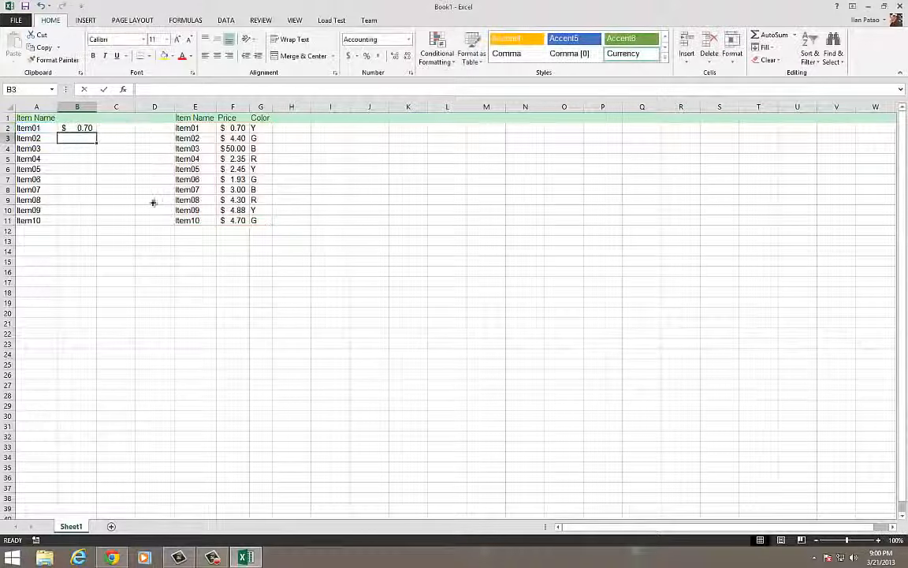
click(82, 129)
drag(96, 131, 87, 224)
click(229, 169)
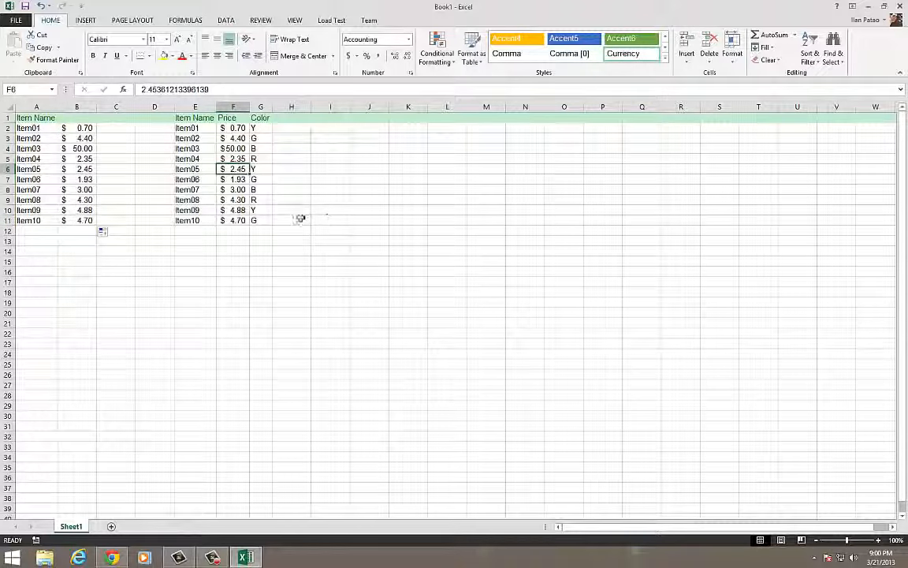
Set the prices of Item01 to Item04 in F2:F5 to 1, 2, 3 and 4
click(225, 127)
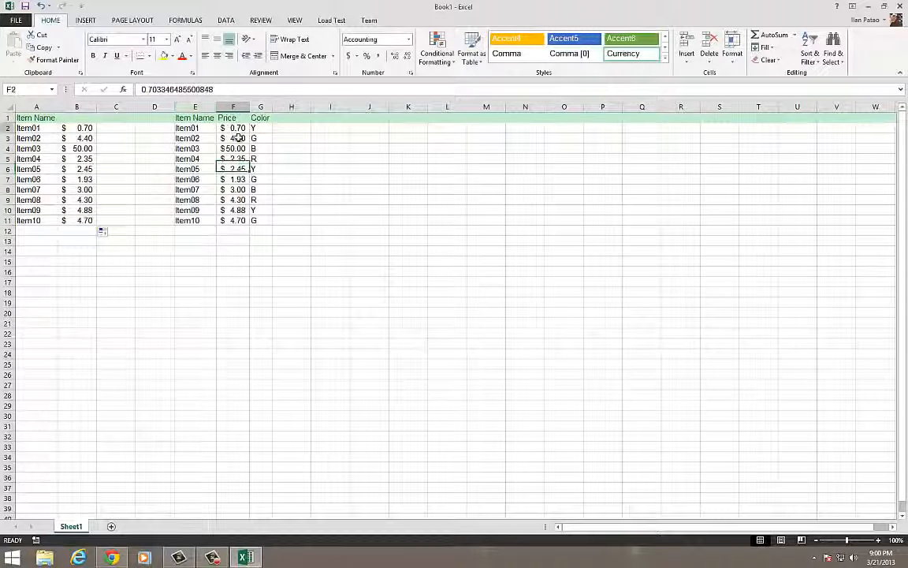
text(1)
double_click(238, 139)
text(2)
key(Return)
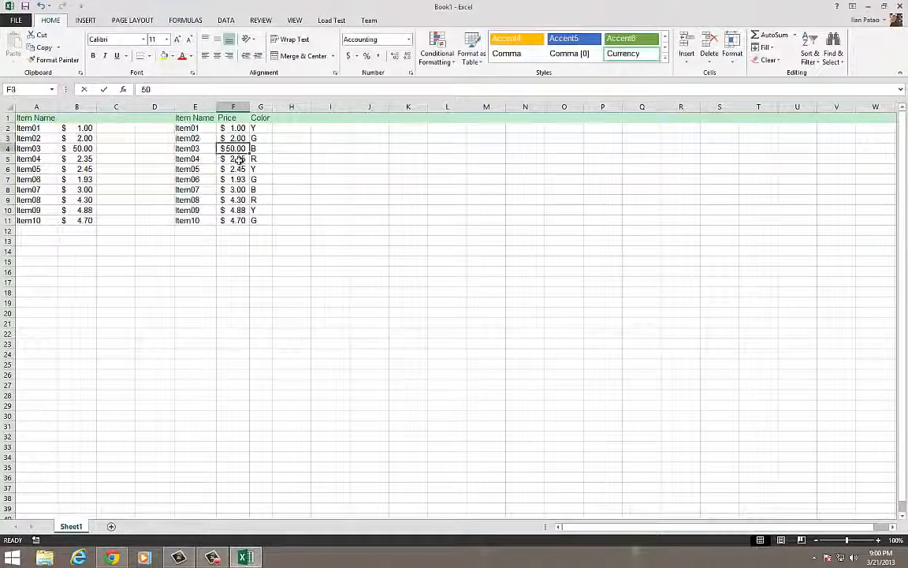
text(3)
key(Return)
text(4)
key(Return)
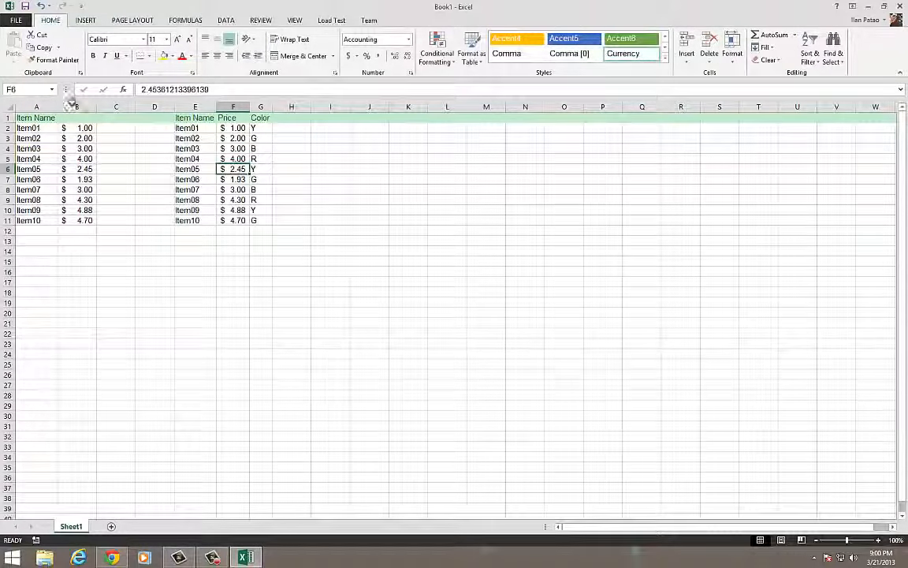
click(149, 210)
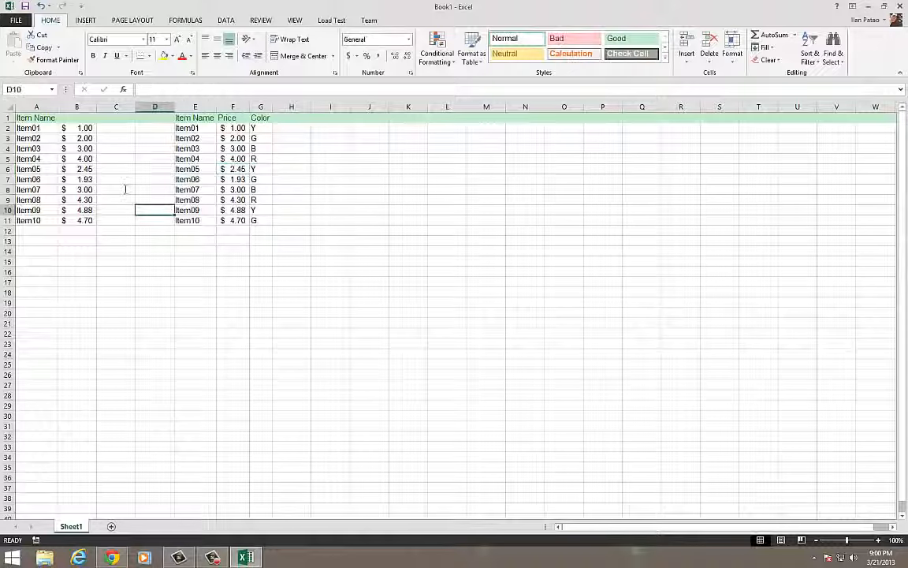
Enter =VLOOKUP(A2,E2:G11,3) in C2 and fill the formula down to C11
click(88, 129)
click(119, 128)
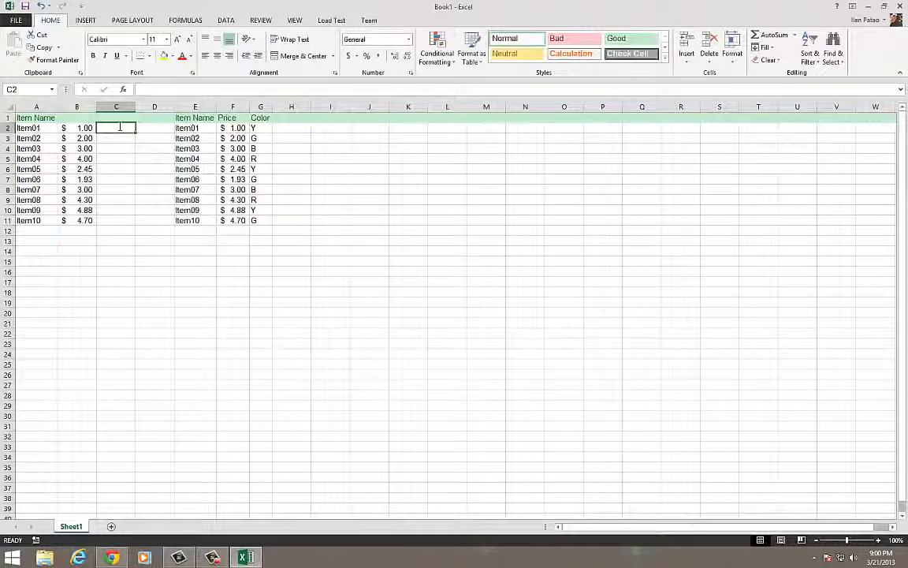
text(=c)
key(BackSpace)
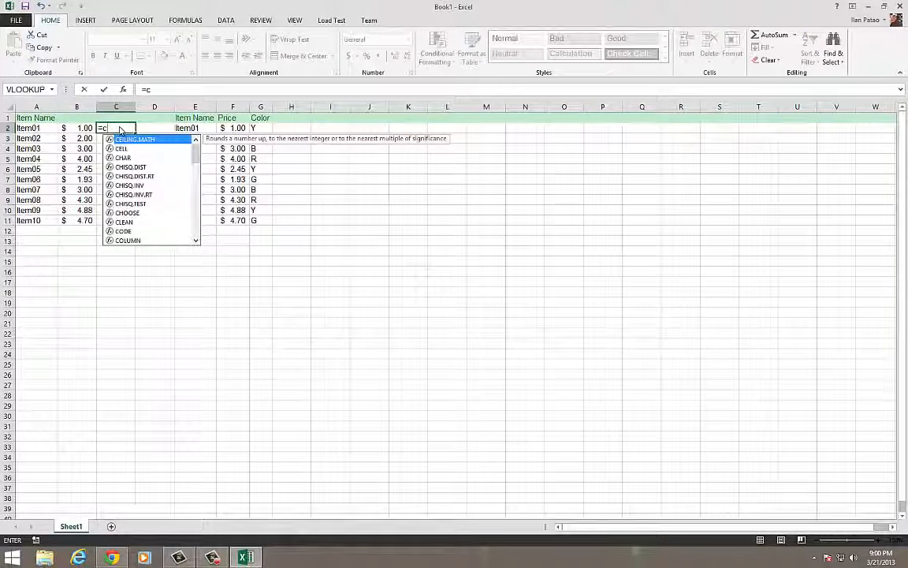
text(vlook)
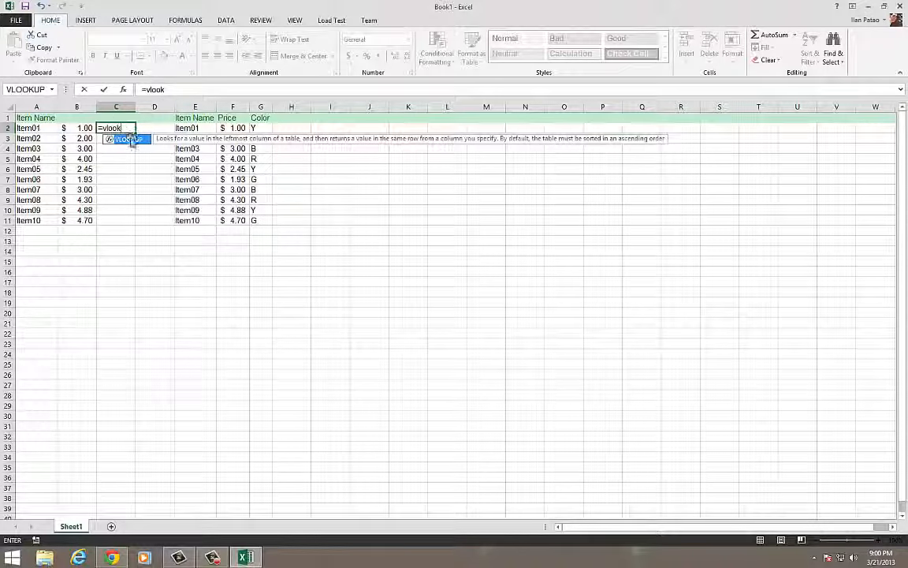
double_click(127, 139)
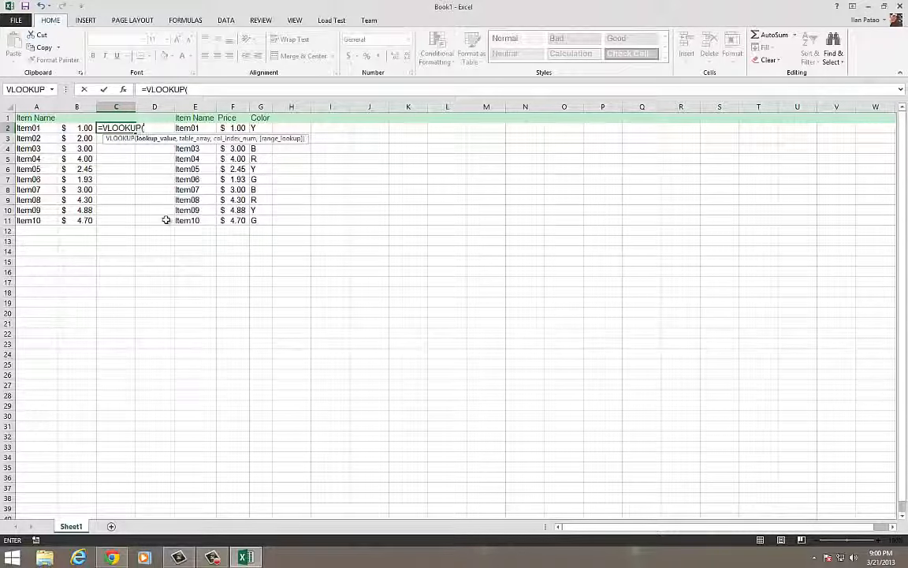
text(A2)
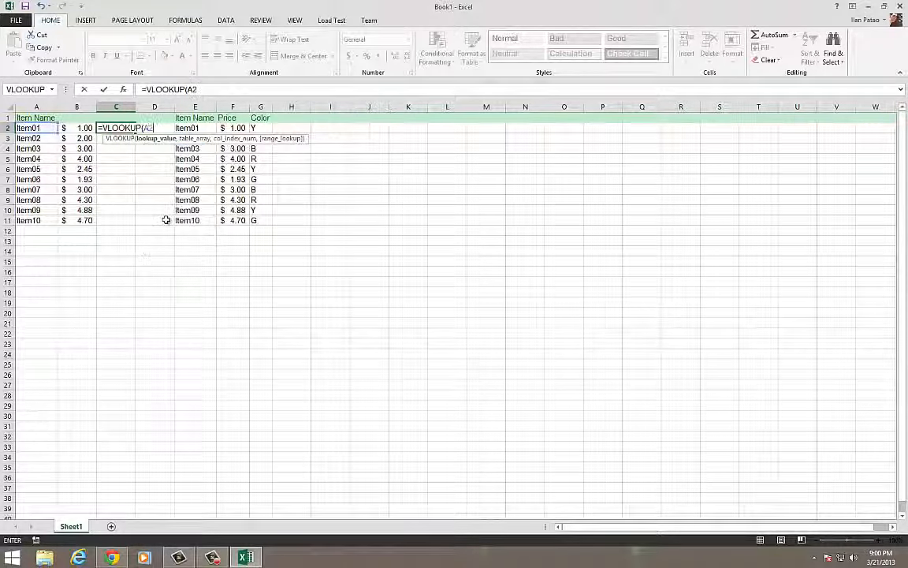
text(,)
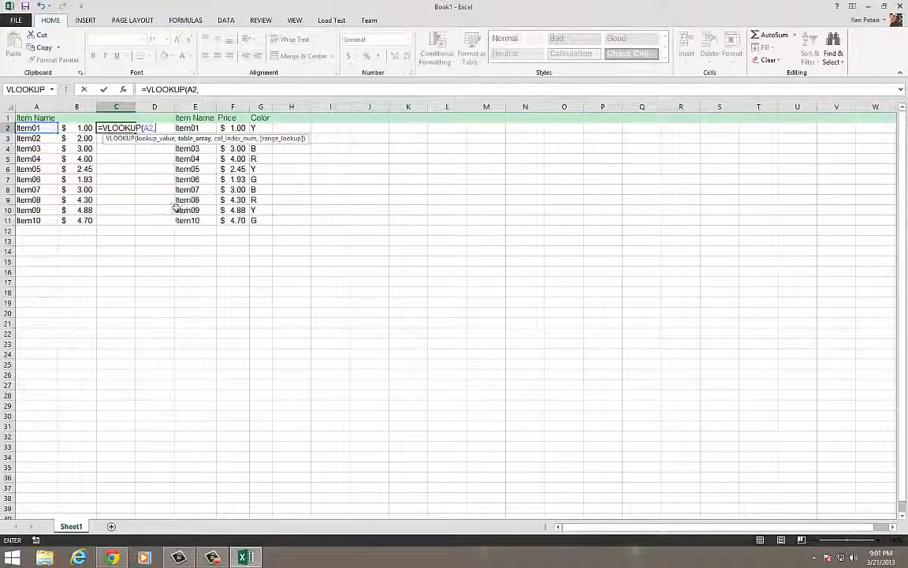
drag(183, 128, 256, 221)
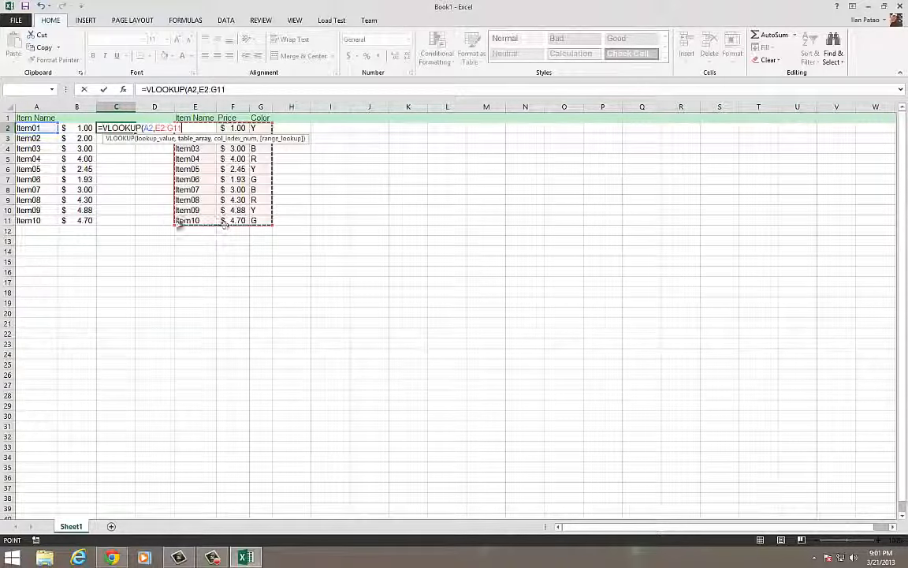
text(,3)
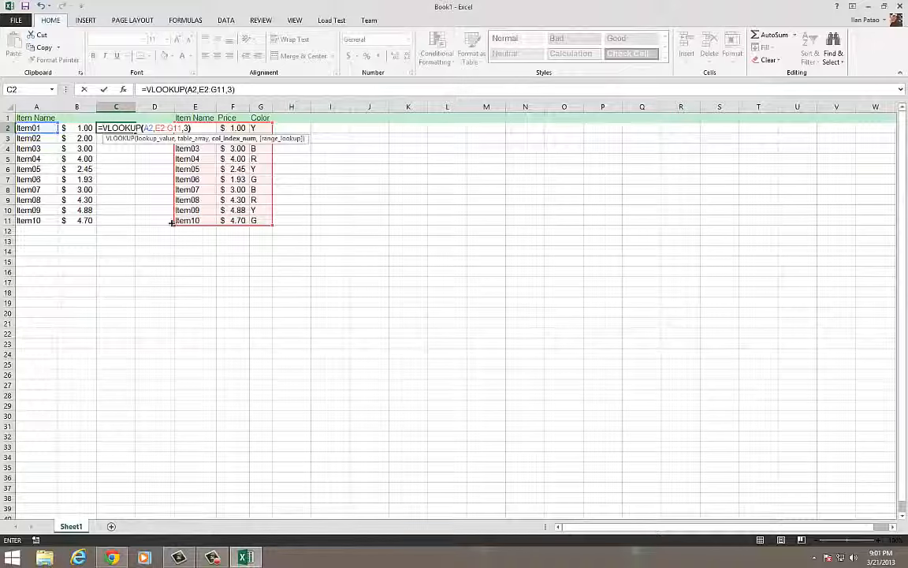
key(Return)
click(127, 131)
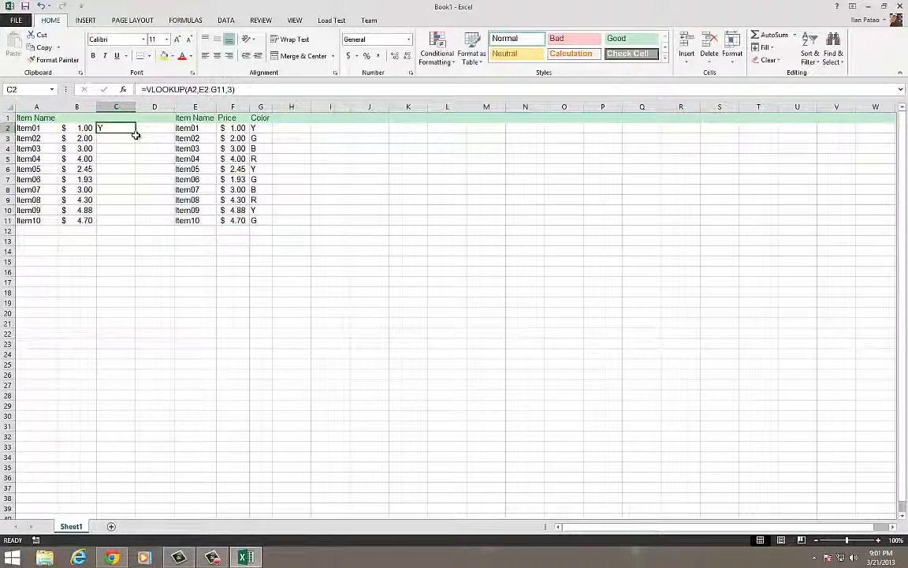
drag(136, 132, 127, 224)
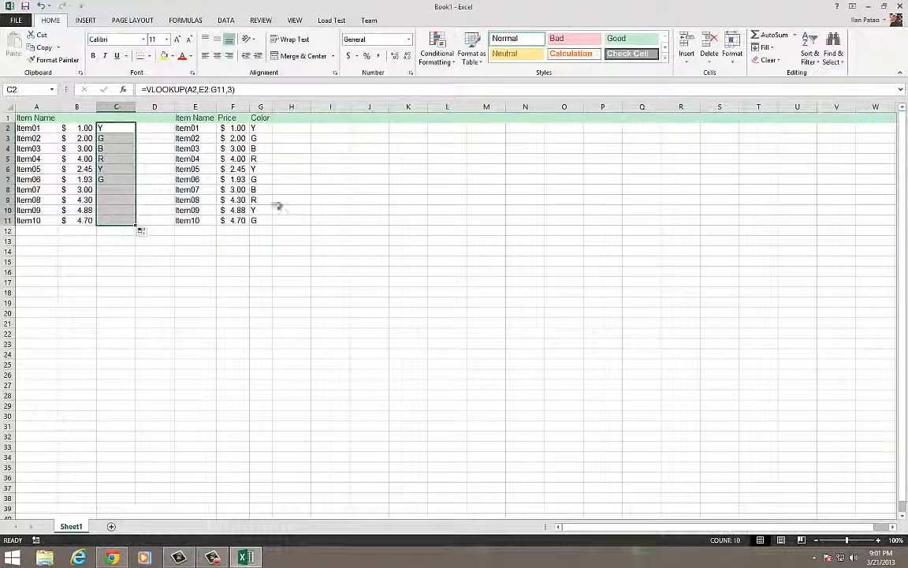
Change the Item10 color in G11 to R and check the lookup formula in C11
click(263, 218)
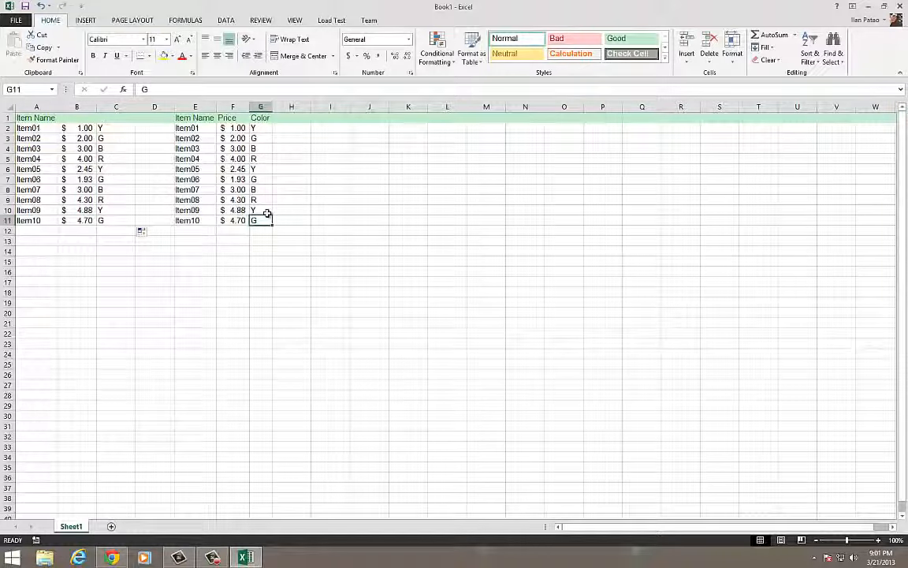
text(R)
click(369, 199)
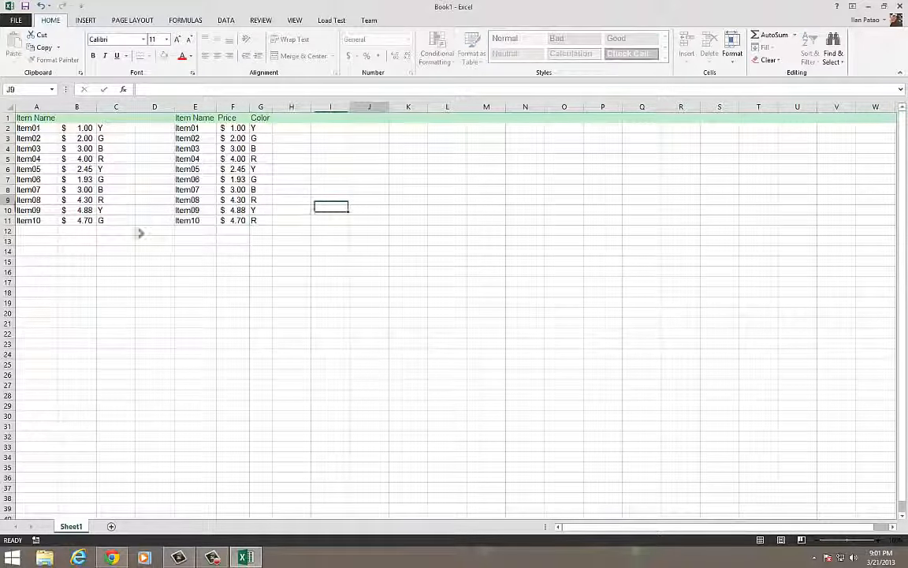
click(112, 219)
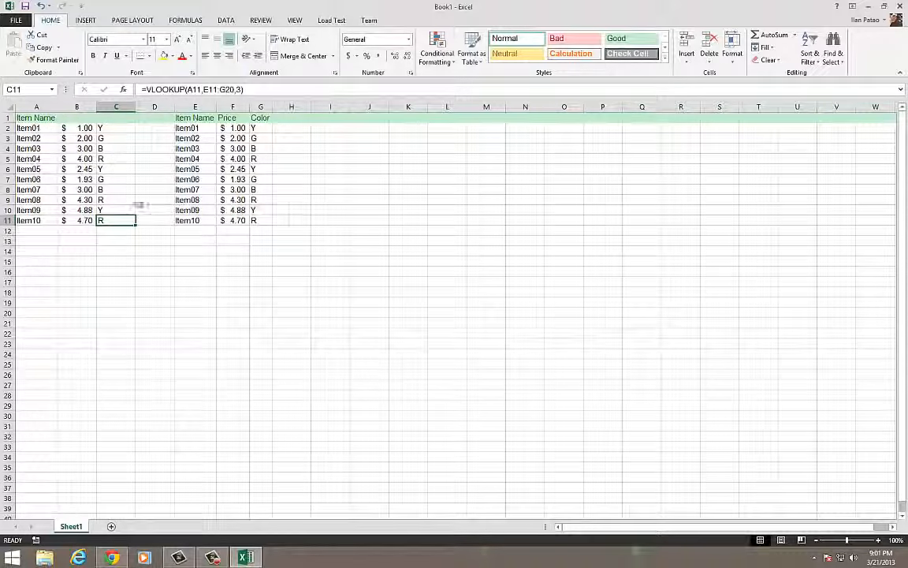
click(130, 157)
drag(144, 200, 140, 207)
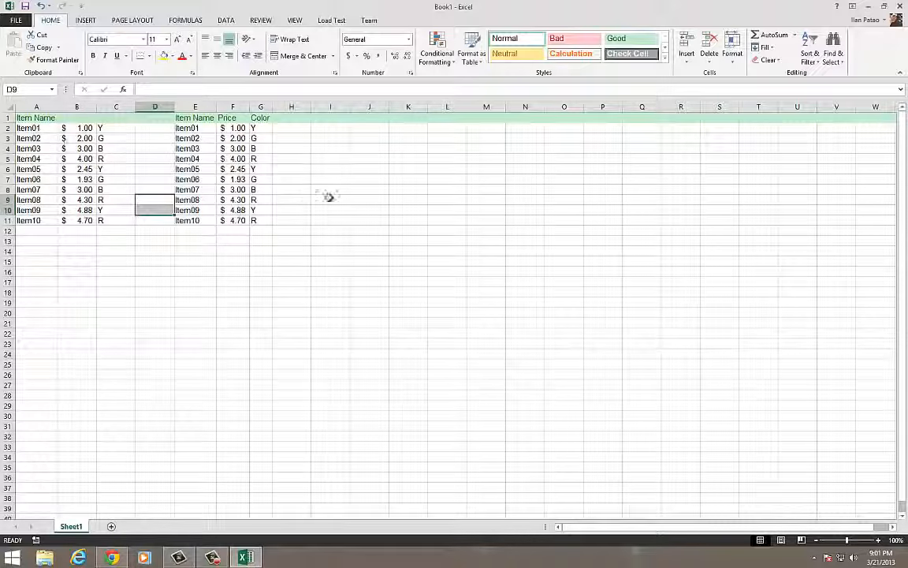
Compare the item names in A2:A11 and E2:E11, clear Item05 from E6, and check the lookup results in B6 and C6
drag(30, 128, 34, 223)
drag(183, 129, 195, 214)
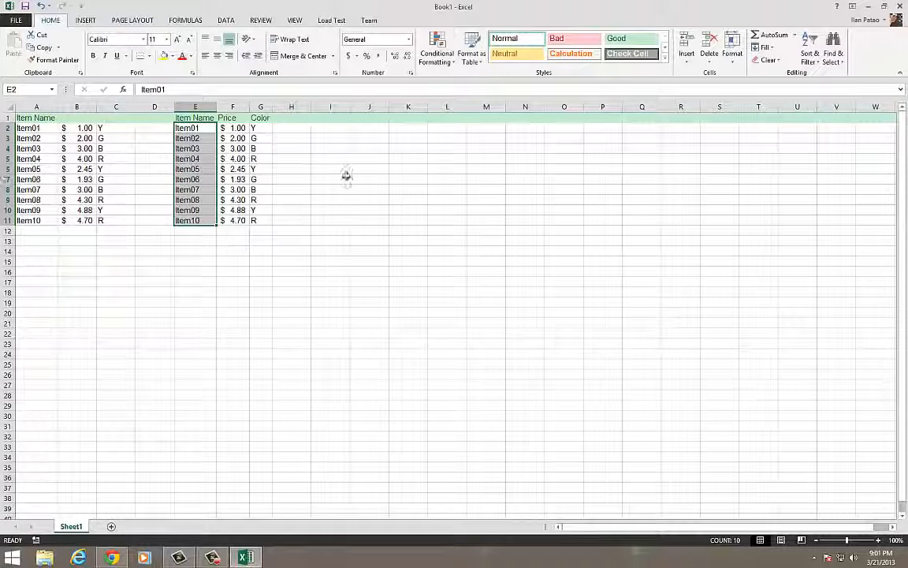
click(189, 169)
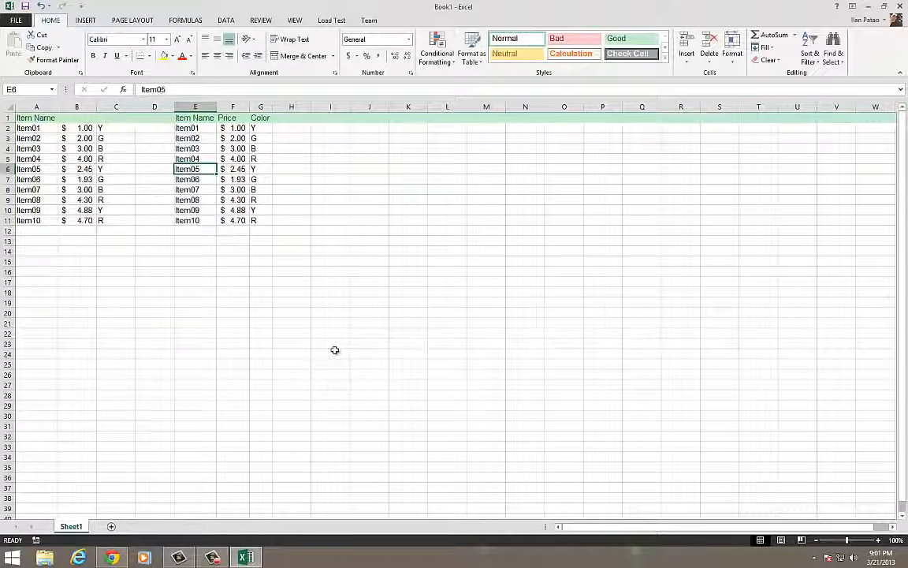
key(Delete)
click(335, 346)
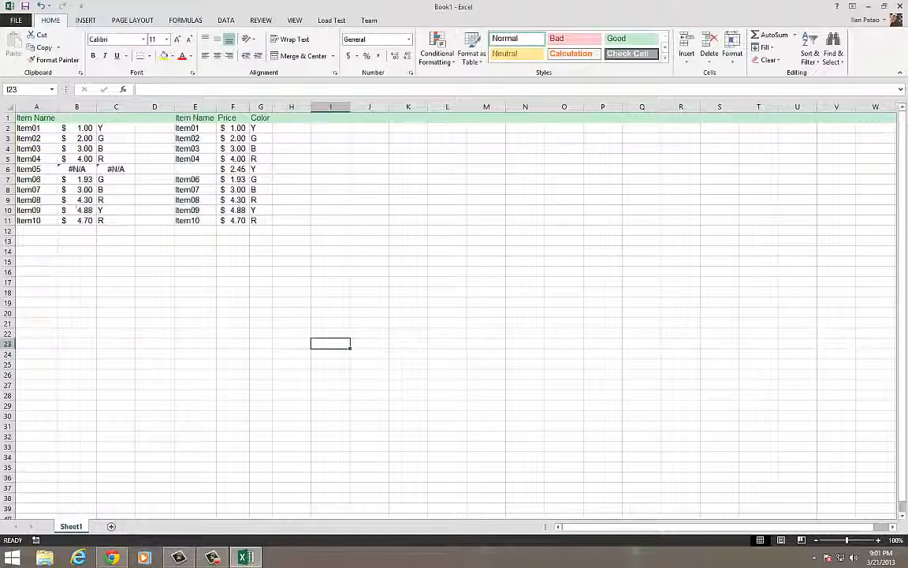
click(79, 169)
click(115, 169)
Re-enter the name Item05 in cell E6 of the lookup table
click(180, 169)
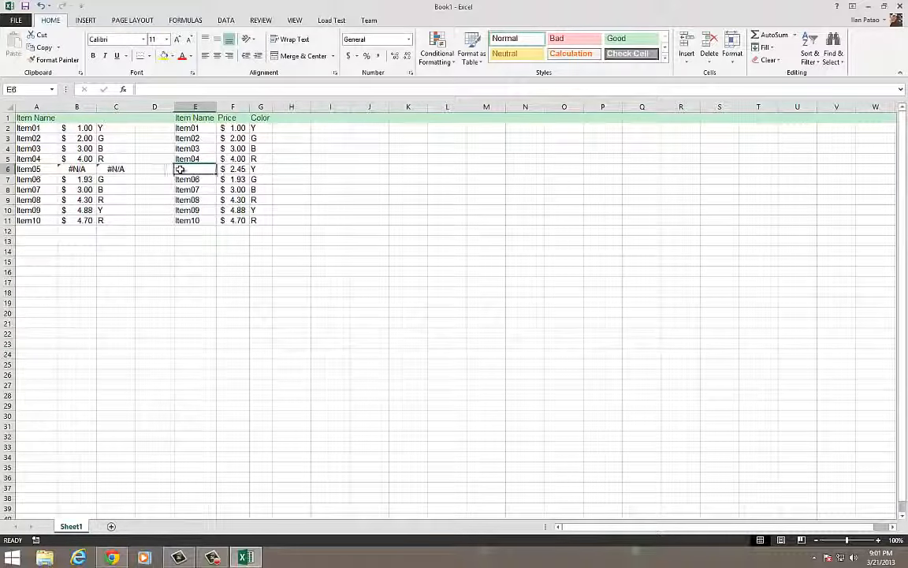
text(Item)
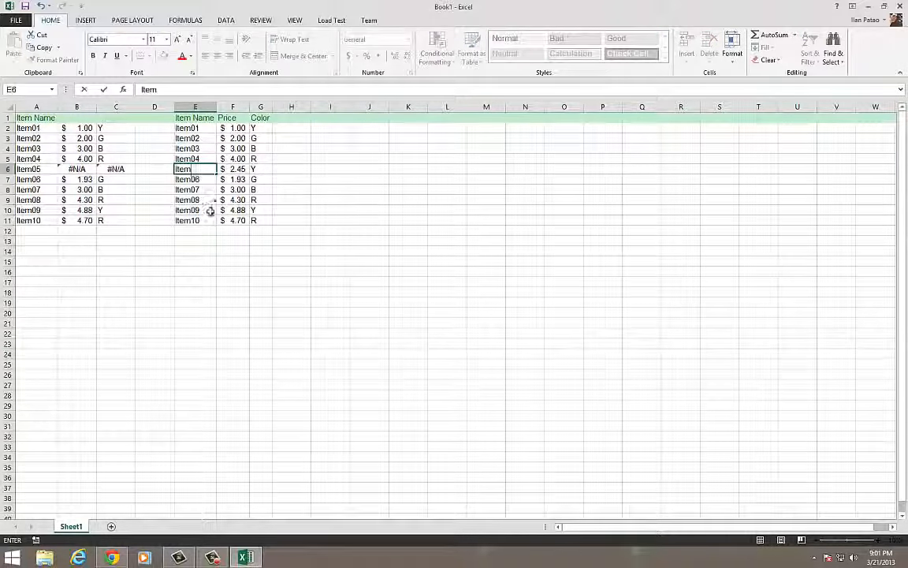
text(05)
click(246, 239)
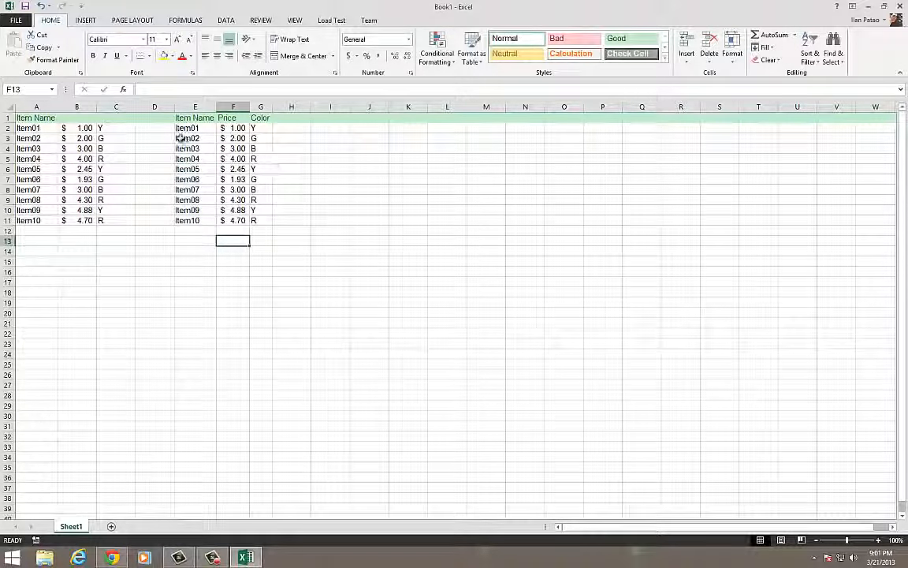
drag(181, 127, 259, 223)
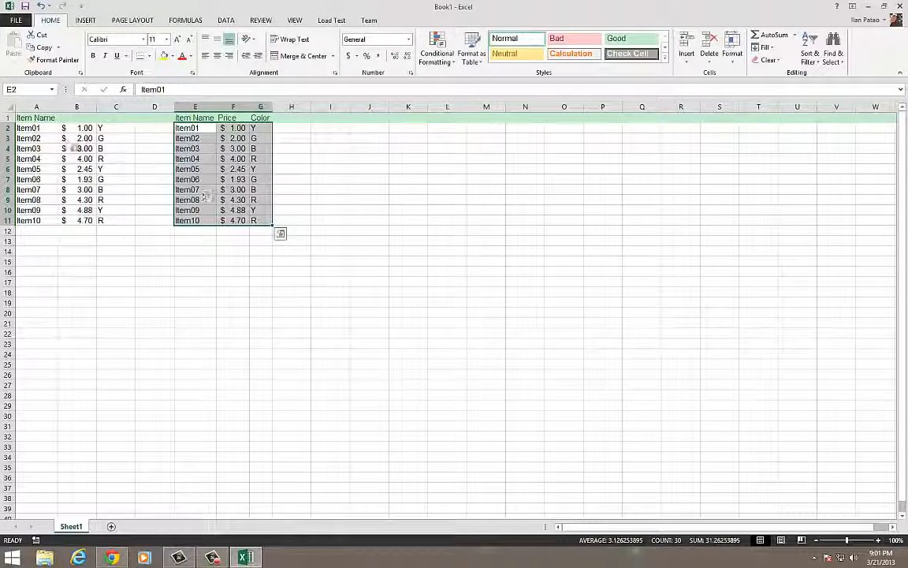
mouse_move(189, 126)
mouse_down()
mouse_move(233, 199)
mouse_move(281, 228)
mouse_move(286, 219)
mouse_move(366, 220)
mouse_move(368, 211)
mouse_up()
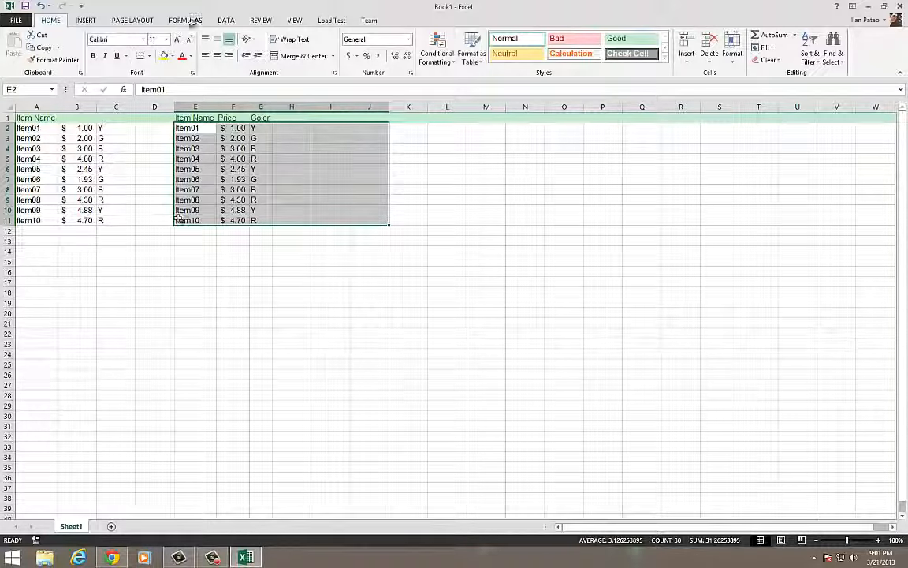
click(555, 209)
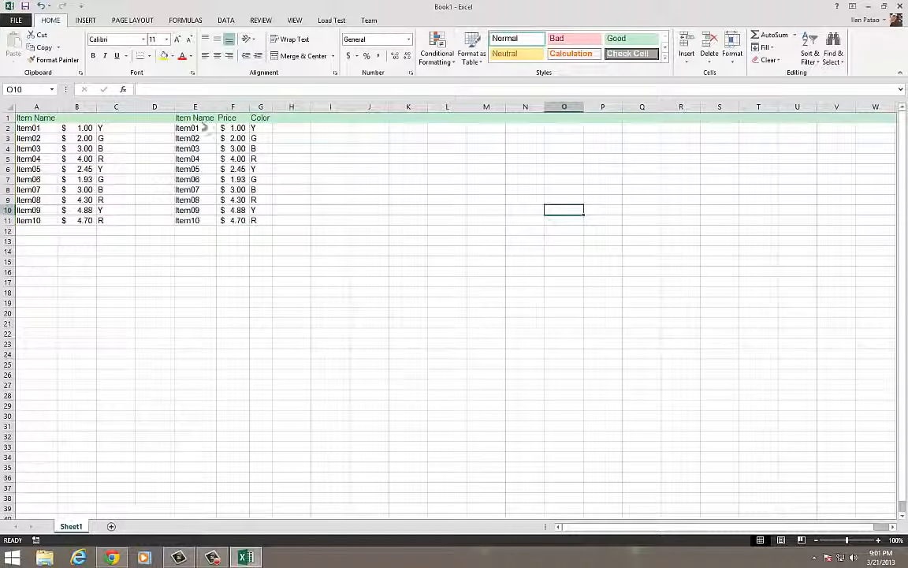
drag(185, 128, 265, 222)
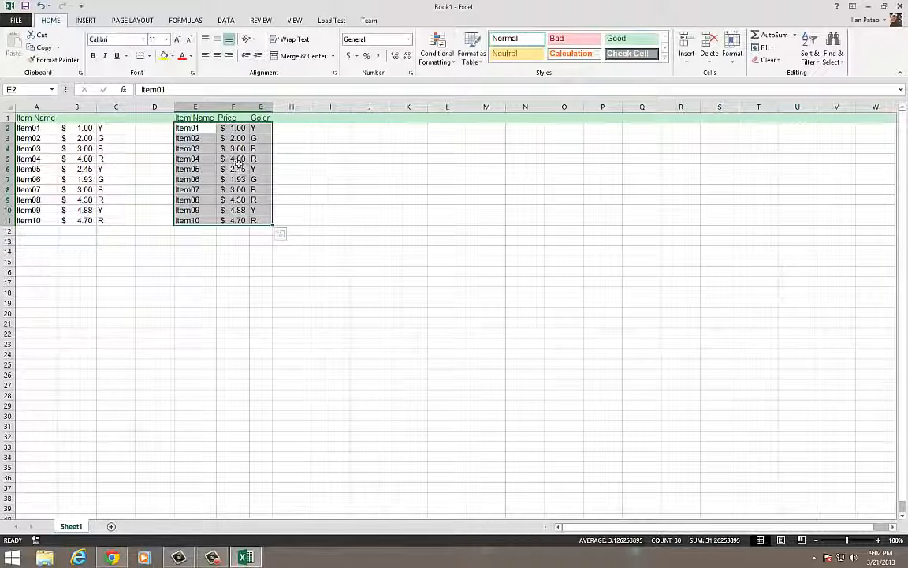
click(278, 208)
click(189, 282)
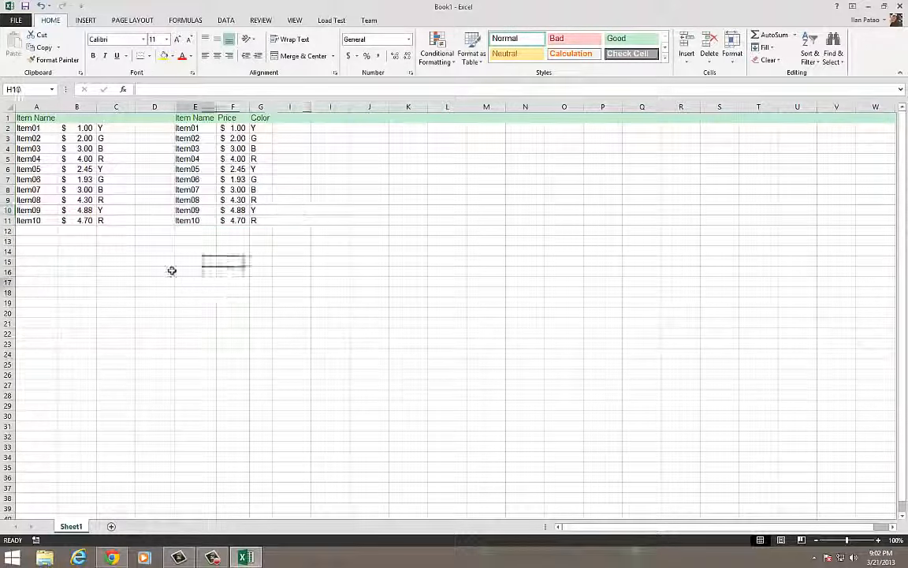
drag(41, 220, 264, 118)
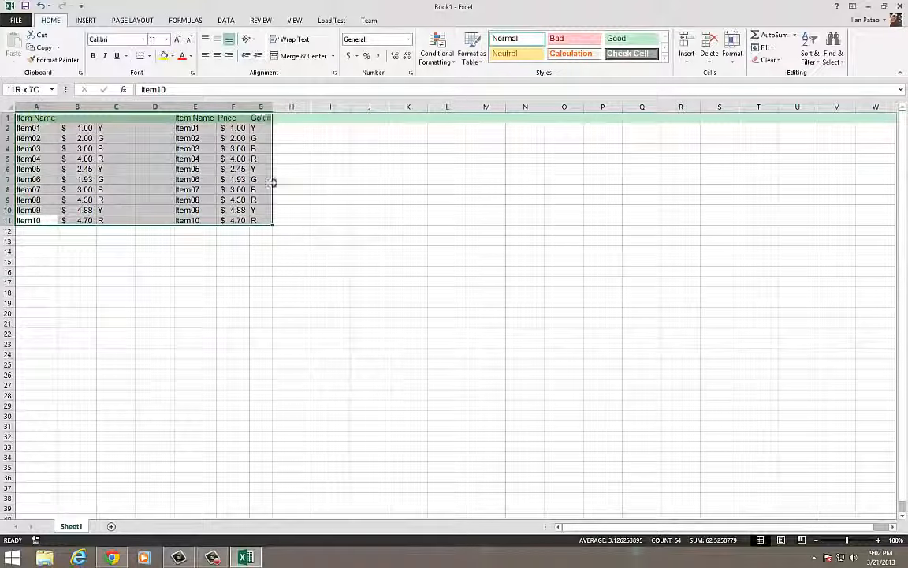
drag(39, 261, 118, 395)
drag(229, 254, 293, 395)
click(223, 397)
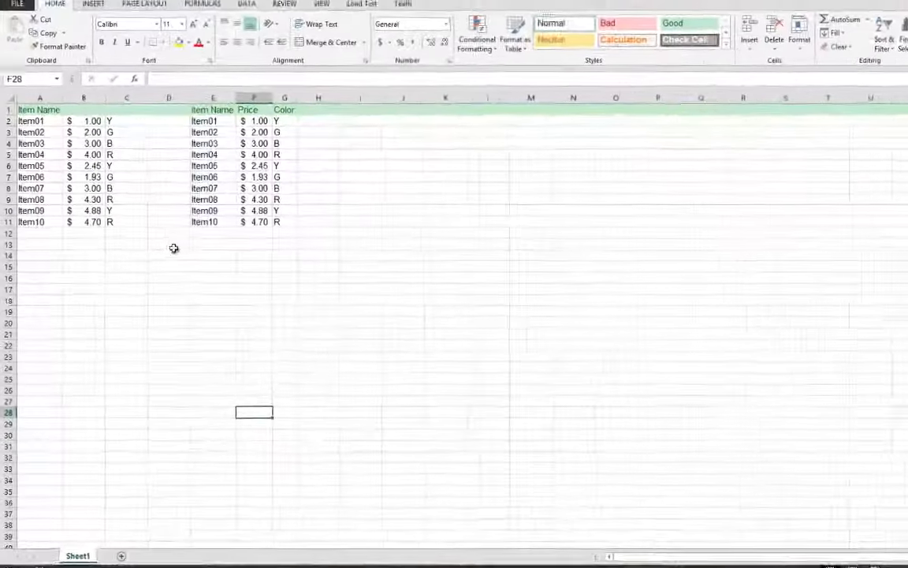
drag(339, 224, 25, 93)
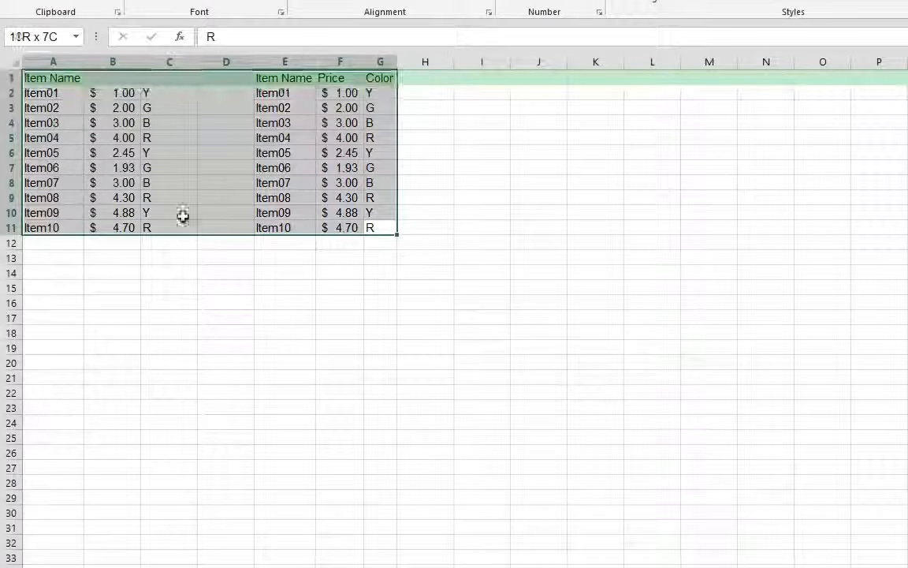
drag(309, 362, 303, 348)
click(325, 279)
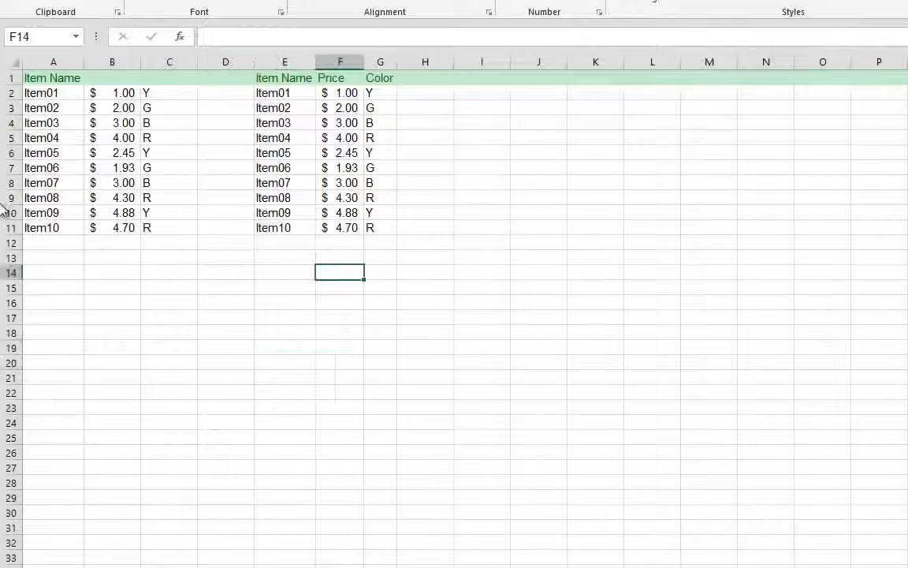
click(36, 226)
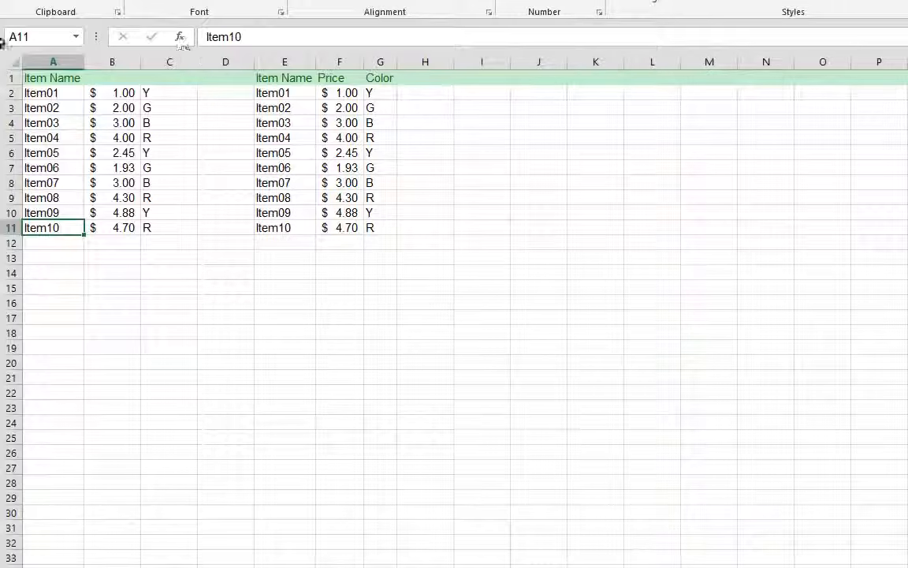
drag(377, 363, 339, 363)
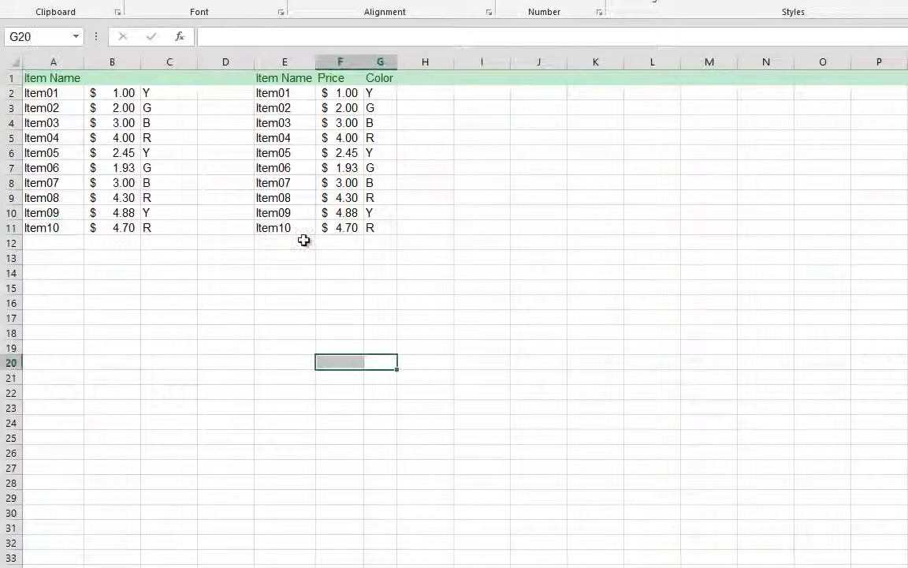
click(298, 242)
click(201, 170)
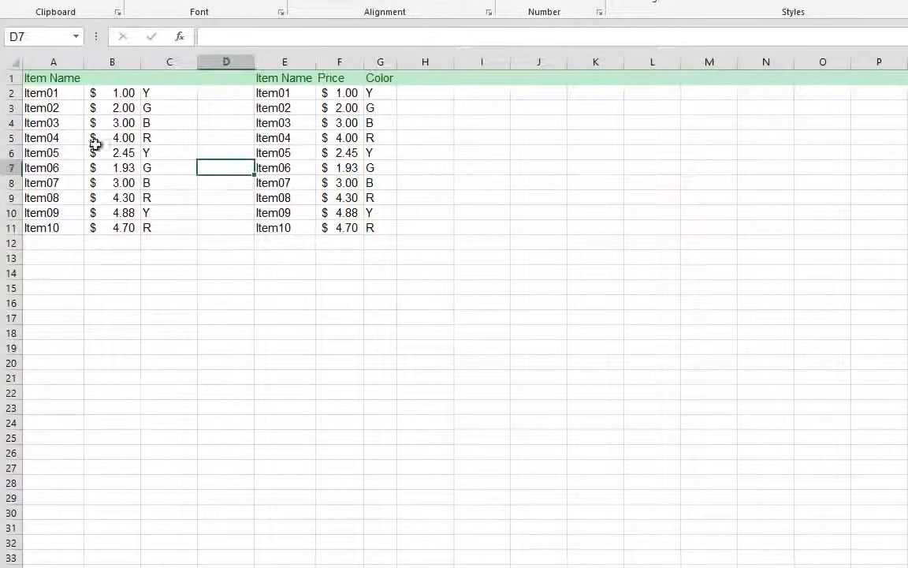
drag(35, 93, 345, 221)
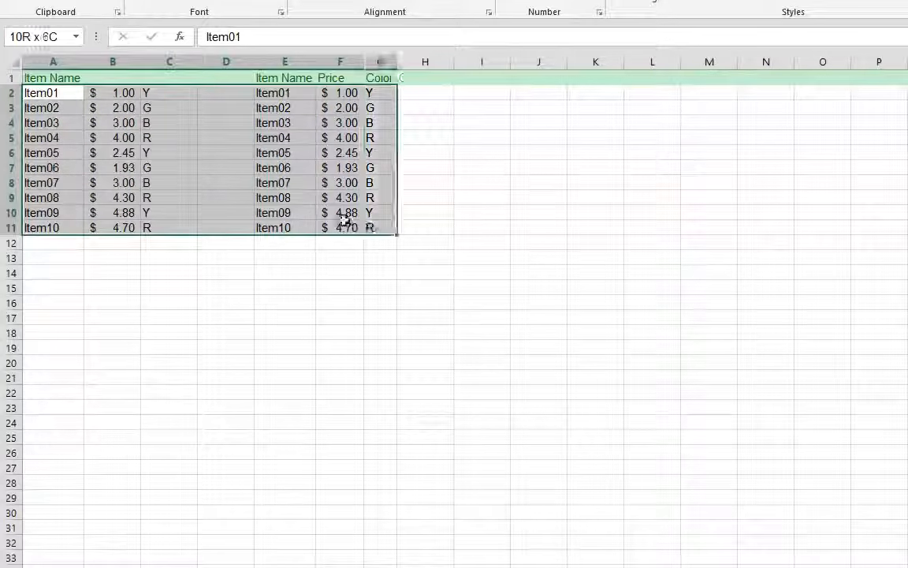
drag(79, 76, 377, 235)
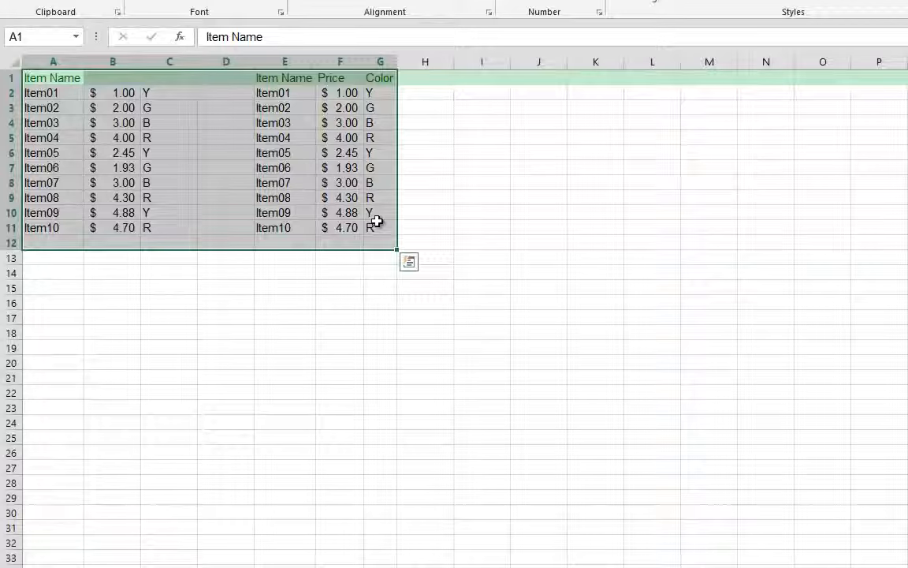